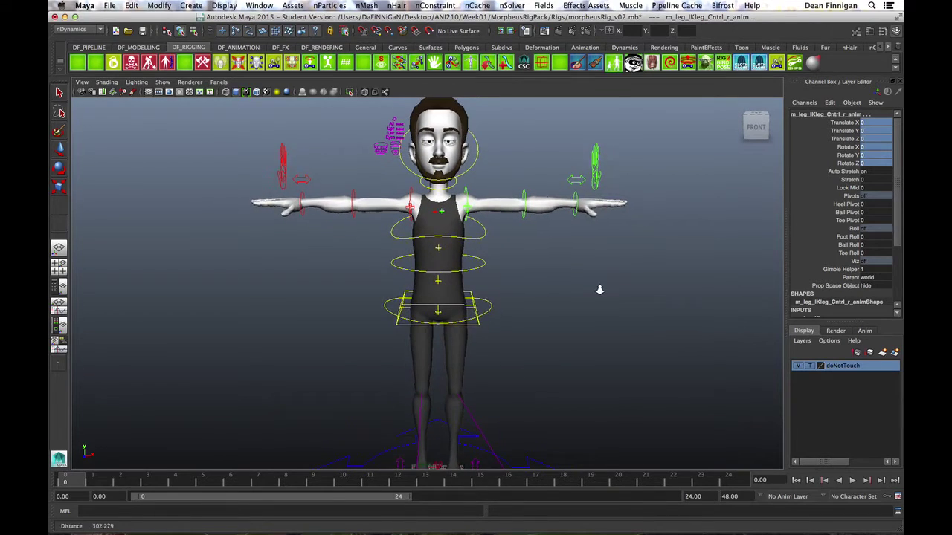
# Inspect the spine FK controls around the character's torso from the front and the side
pyautogui.keyDown('alt'); pyautogui.moveTo(599, 290); pyautogui.dragTo(614, 292, button='right'); pyautogui.keyUp('alt')
pyautogui.keyDown('alt'); pyautogui.moveTo(563, 260); pyautogui.dragTo(563, 282, button='middle'); pyautogui.keyUp('alt')
pyautogui.keyDown('alt'); pyautogui.moveTo(548, 280); pyautogui.dragTo(501, 261); pyautogui.keyUp('alt')
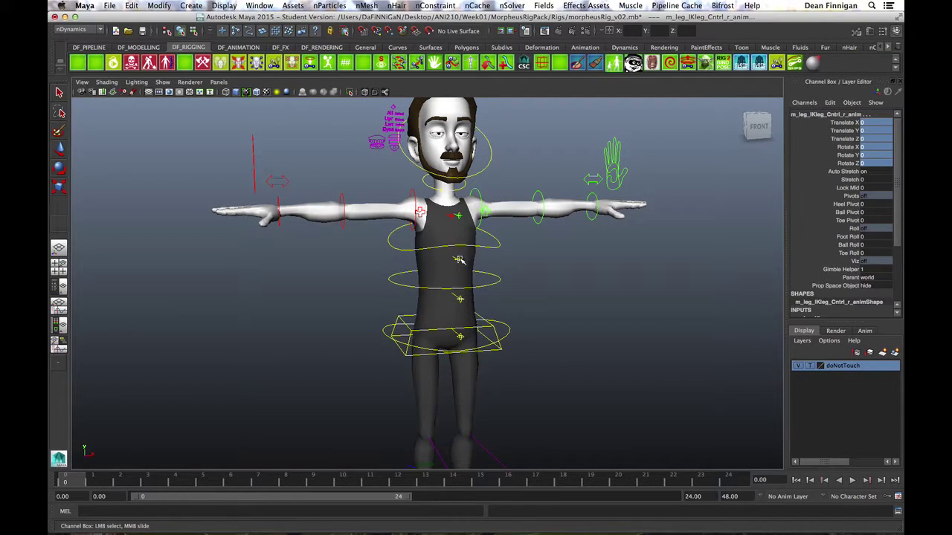
pyautogui.press('q')
pyautogui.click(480, 272)
pyautogui.keyDown('alt'); pyautogui.moveTo(501, 277); pyautogui.dragTo(470, 258); pyautogui.keyUp('alt')
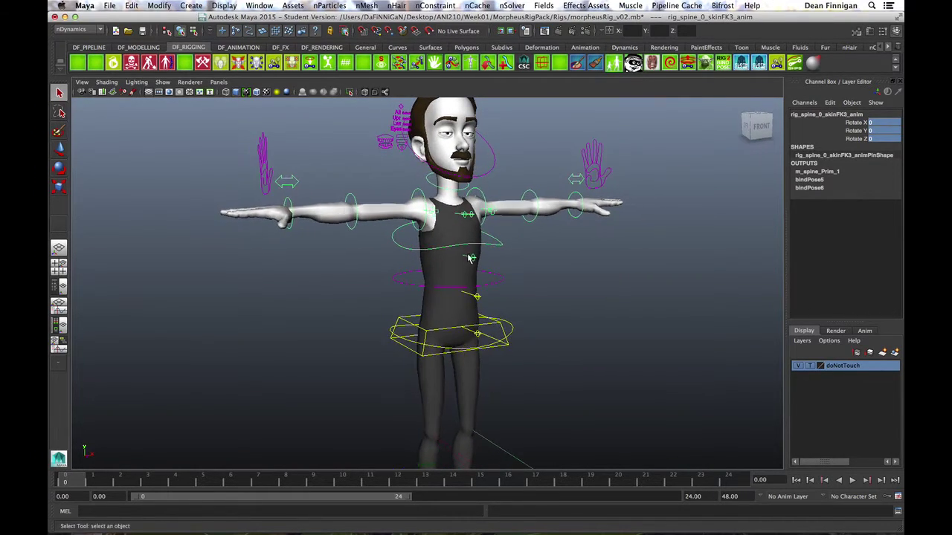
pyautogui.keyDown('alt'); pyautogui.moveTo(492, 303); pyautogui.dragTo(555, 285); pyautogui.keyUp('alt')
pyautogui.click(494, 288)
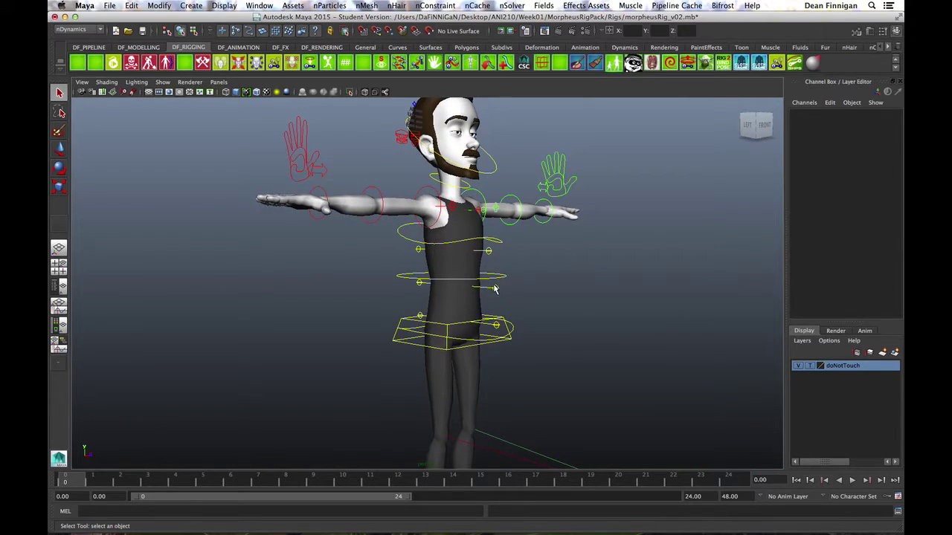
pyautogui.click(498, 281)
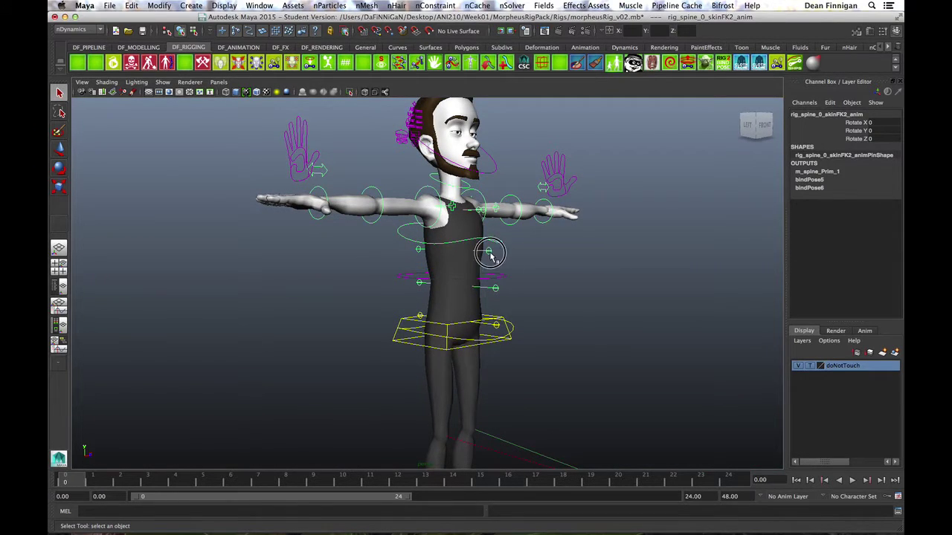
# Try to bend the torso with the mid-spine FK control, rotating it about -7.3 degrees in Z
pyautogui.click(512, 255)
pyautogui.click(512, 286)
pyautogui.keyDown('shift'); pyautogui.click(496, 287); pyautogui.keyUp('shift')
pyautogui.press('e')
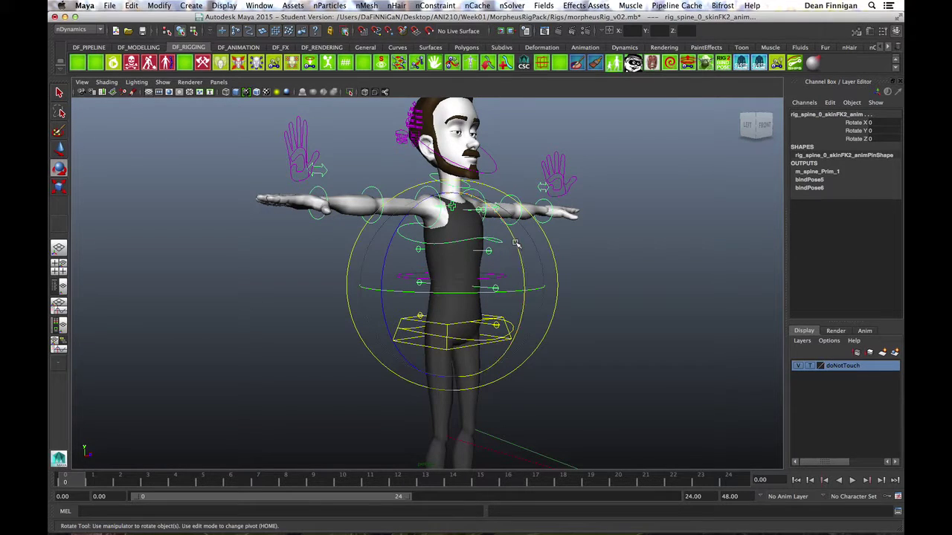
pyautogui.moveTo(512, 272); pyautogui.dragTo(516, 249)
pyautogui.keyDown('alt'); pyautogui.moveTo(577, 269); pyautogui.dragTo(392, 229); pyautogui.keyUp('alt')
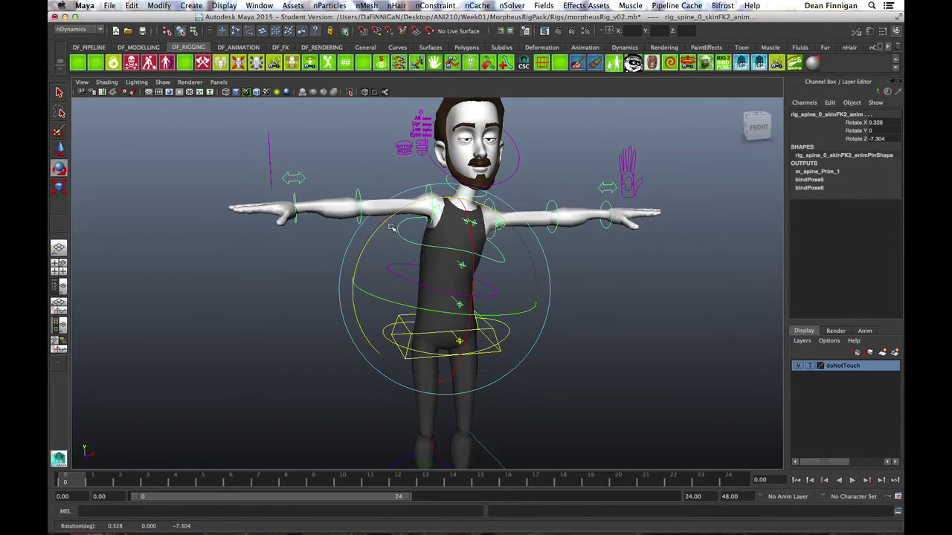
pyautogui.press('z')
pyautogui.click(525, 269)
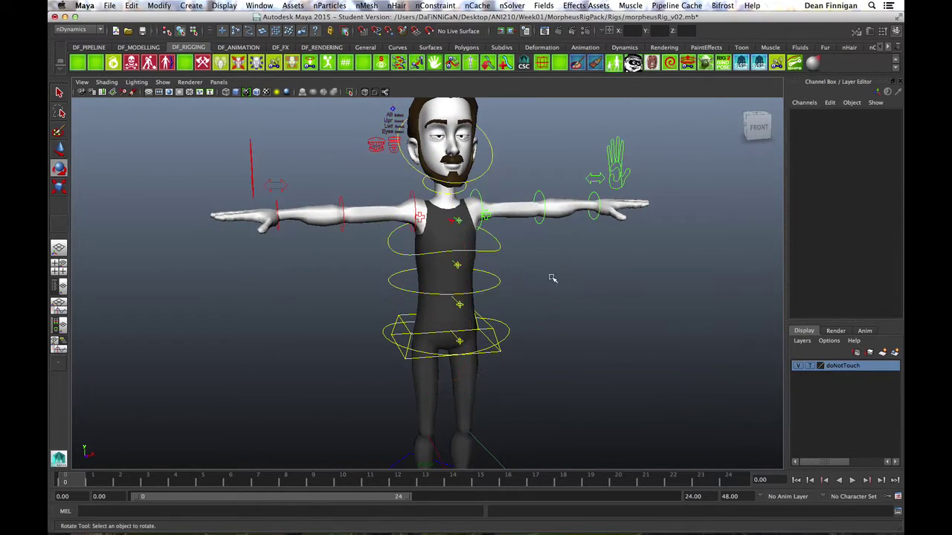
# Rotate the shoulders spine control to about 16.5 degrees in X, 0.8 in Y and 1.9 in Z
pyautogui.keyDown('alt'); pyautogui.moveTo(568, 281); pyautogui.dragTo(555, 283); pyautogui.keyUp('alt')
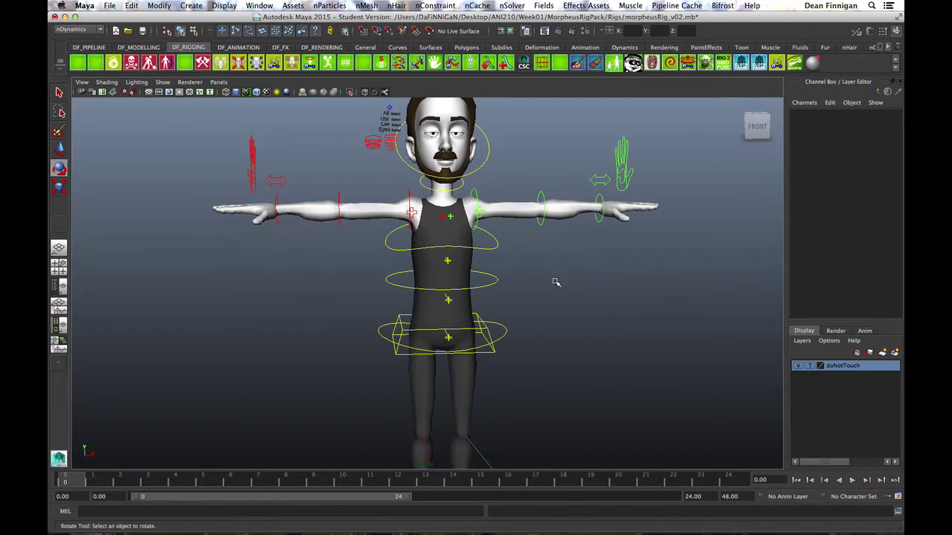
pyautogui.click(488, 249)
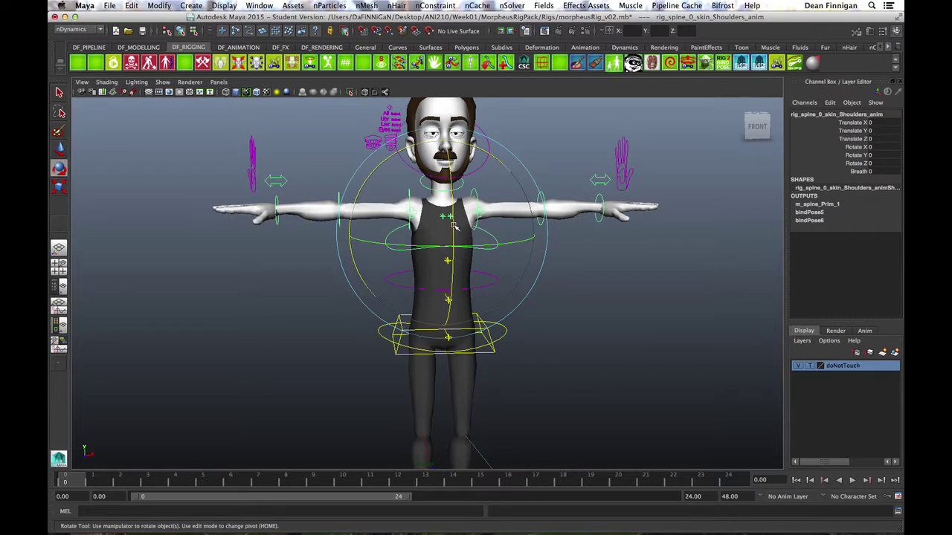
pyautogui.moveTo(454, 227); pyautogui.dragTo(466, 260)
pyautogui.keyDown('alt'); pyautogui.moveTo(537, 267); pyautogui.dragTo(593, 270); pyautogui.keyUp('alt')
pyautogui.moveTo(446, 210)
pyautogui.mouseDown()
pyautogui.moveTo(432, 199)
pyautogui.moveTo(444, 214)
pyautogui.mouseUp()
pyautogui.keyDown('alt'); pyautogui.moveTo(559, 266); pyautogui.dragTo(514, 270); pyautogui.keyUp('alt')
# Stretch the torso by moving the shoulders control up to about 19.04 in Translate Y and -0.12 in Translate X
pyautogui.press('w')
pyautogui.moveTo(446, 236); pyautogui.dragTo(519, 255)
pyautogui.keyDown('alt'); pyautogui.moveTo(519, 255); pyautogui.dragTo(519, 257, button='right'); pyautogui.keyUp('alt')
pyautogui.keyDown('alt'); pyautogui.moveTo(520, 258); pyautogui.dragTo(521, 273, button='middle'); pyautogui.keyUp('alt')
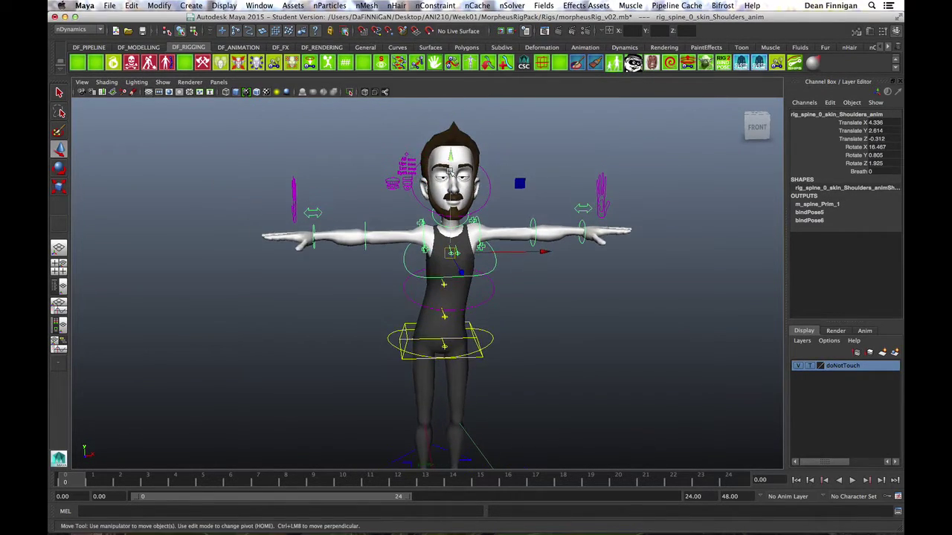
pyautogui.moveTo(452, 156)
pyautogui.mouseDown()
pyautogui.moveTo(452, 144)
pyautogui.moveTo(454, 184)
pyautogui.moveTo(458, 157)
pyautogui.mouseUp()
pyautogui.moveTo(459, 158); pyautogui.dragTo(460, 152, button='middle')
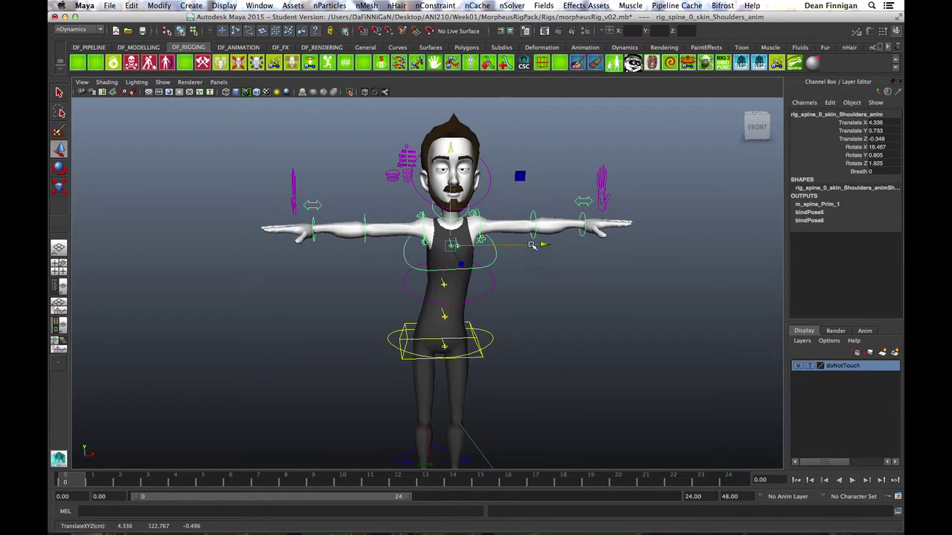
pyautogui.moveTo(531, 245); pyautogui.dragTo(521, 247)
pyautogui.moveTo(441, 149); pyautogui.dragTo(446, 119, button='middle')
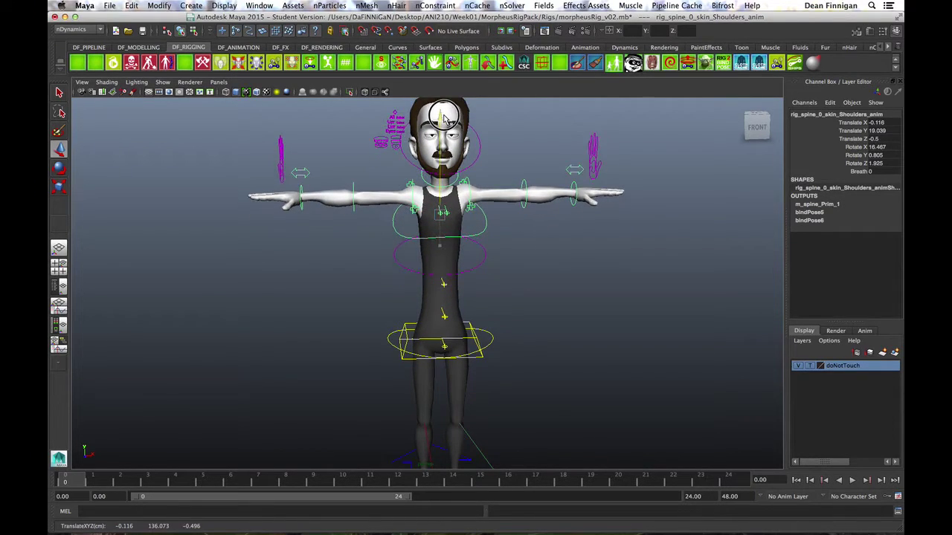
# Lower the shoulders control to about 4.72 in Translate Y
pyautogui.keyDown('alt'); pyautogui.moveTo(592, 313); pyautogui.dragTo(508, 285); pyautogui.keyUp('alt')
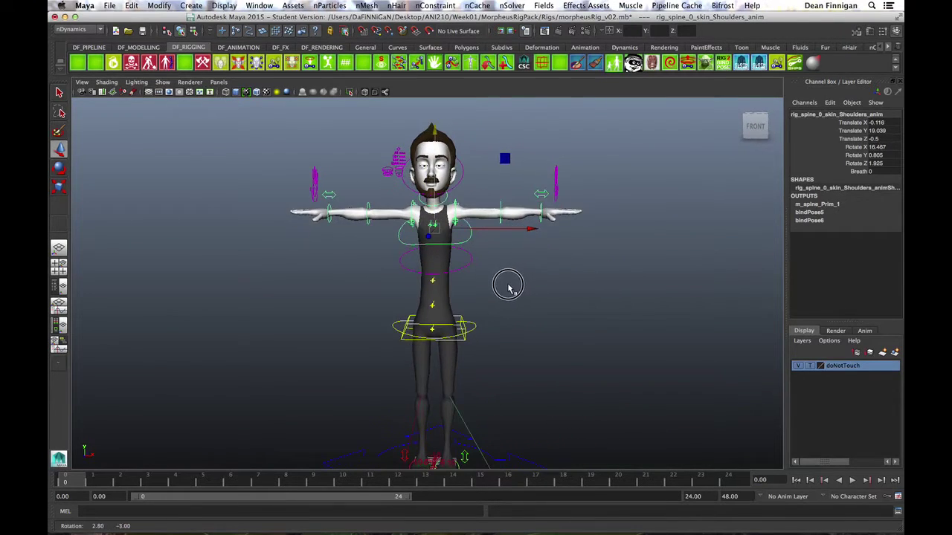
pyautogui.keyDown('alt'); pyautogui.moveTo(525, 276); pyautogui.dragTo(545, 266, button='right'); pyautogui.keyUp('alt')
pyautogui.keyDown('alt'); pyautogui.moveTo(546, 266); pyautogui.dragTo(459, 188); pyautogui.keyUp('alt')
pyautogui.keyDown('alt'); pyautogui.moveTo(578, 300); pyautogui.dragTo(573, 302); pyautogui.keyUp('alt')
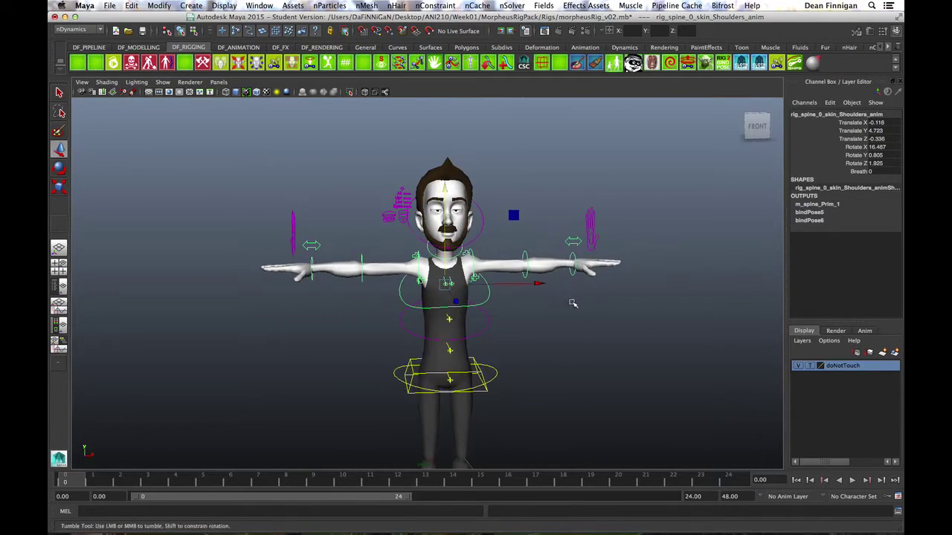
pyautogui.keyDown('alt'); pyautogui.moveTo(573, 302); pyautogui.dragTo(591, 311, button='right'); pyautogui.keyUp('alt')
pyautogui.keyDown('alt'); pyautogui.moveTo(580, 276); pyautogui.dragTo(569, 233, button='middle'); pyautogui.keyUp('alt')
# Compare the shoulders control with the mid-spine FK control, viewing the torso from several angles
pyautogui.click(538, 308)
pyautogui.click(485, 296)
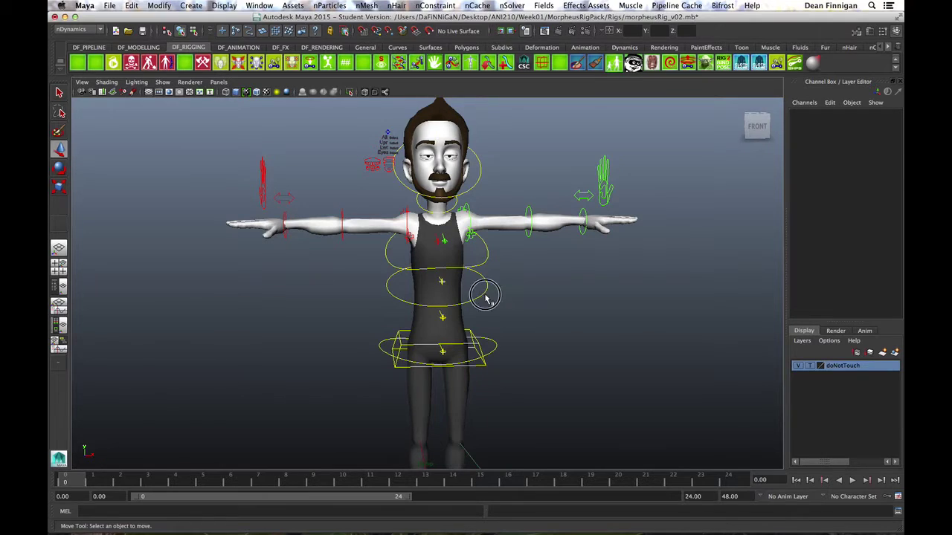
pyautogui.click(489, 256)
pyautogui.click(566, 290)
pyautogui.keyDown('alt'); pyautogui.moveTo(484, 298); pyautogui.dragTo(475, 280); pyautogui.keyUp('alt')
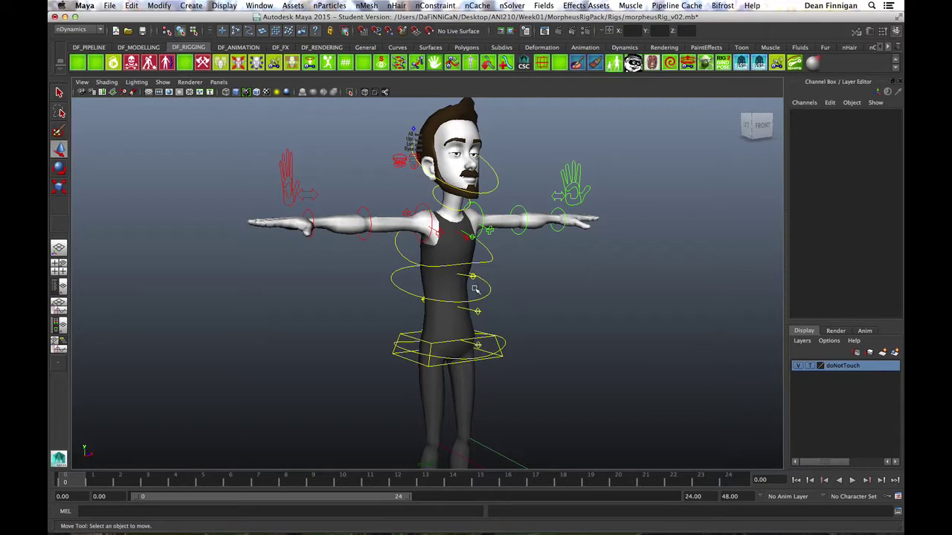
pyautogui.click(473, 288)
pyautogui.click(476, 313)
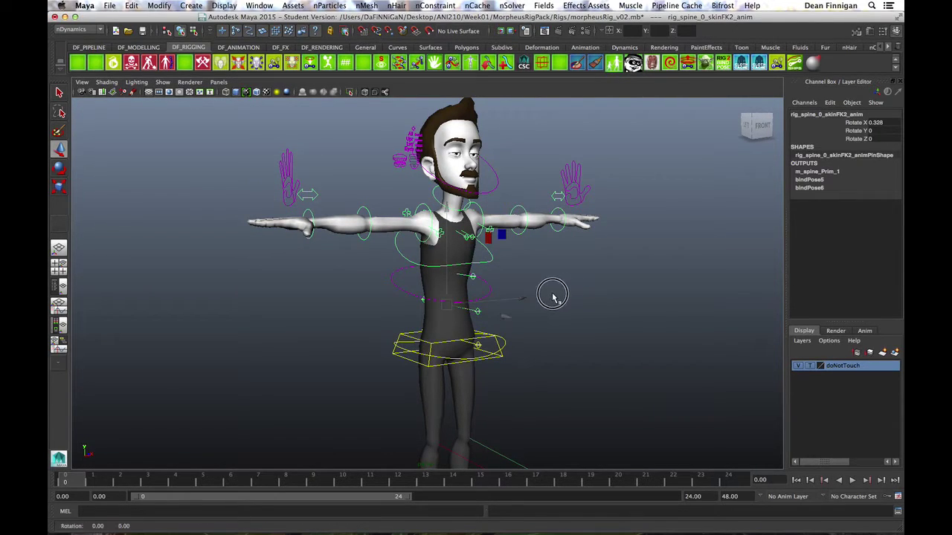
pyautogui.moveTo(553, 293)
pyautogui.keyDown('alt'); pyautogui.mouseDown()
pyautogui.moveTo(521, 299)
pyautogui.moveTo(563, 286)
pyautogui.mouseUp(); pyautogui.keyUp('alt')
pyautogui.click(514, 291)
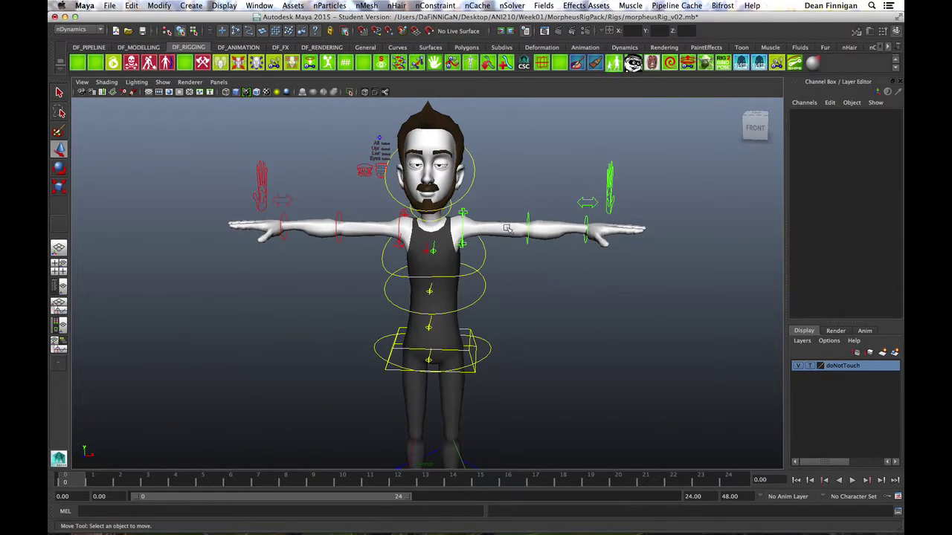
pyautogui.keyDown('alt'); pyautogui.moveTo(546, 280); pyautogui.dragTo(541, 284); pyautogui.keyUp('alt')
# Reset all translation and rotation values of the shoulders control to 0
pyautogui.click(490, 260)
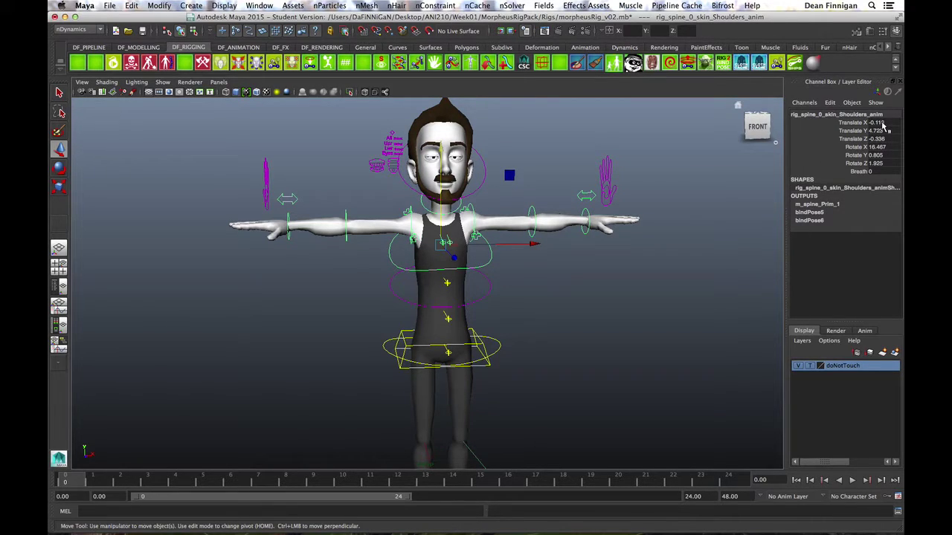
pyautogui.moveTo(882, 124); pyautogui.dragTo(891, 165)
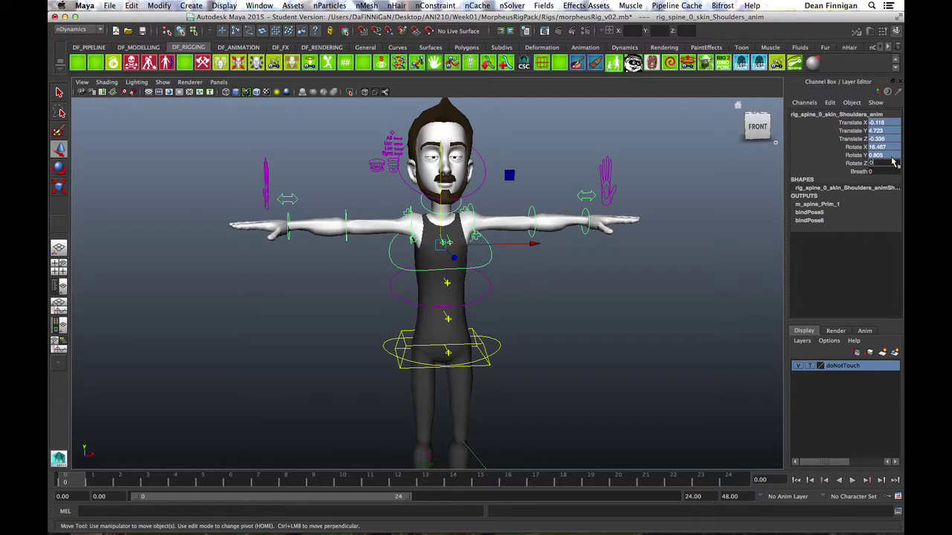
pyautogui.press('Return')
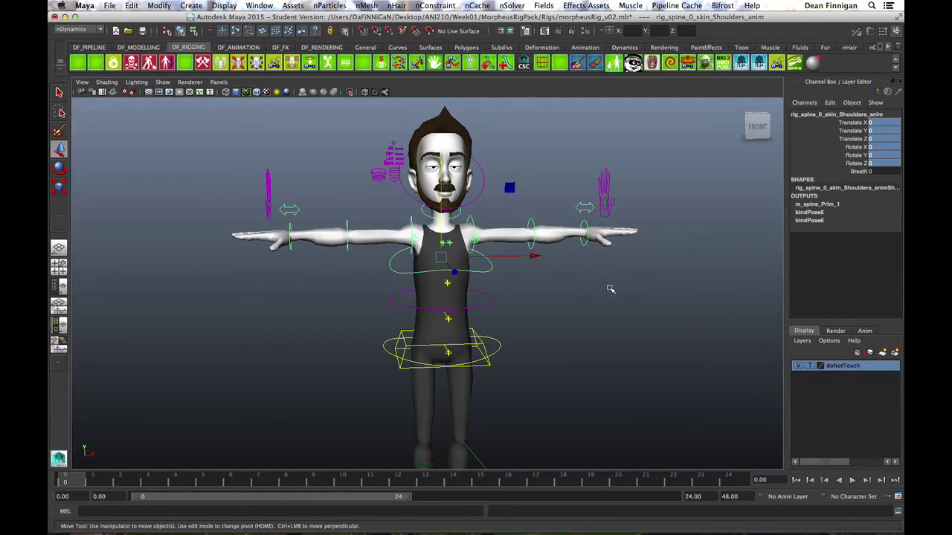
# Inspect the left clavicle FK control on the upper chest up close
pyautogui.scroll(5, 583, 313)
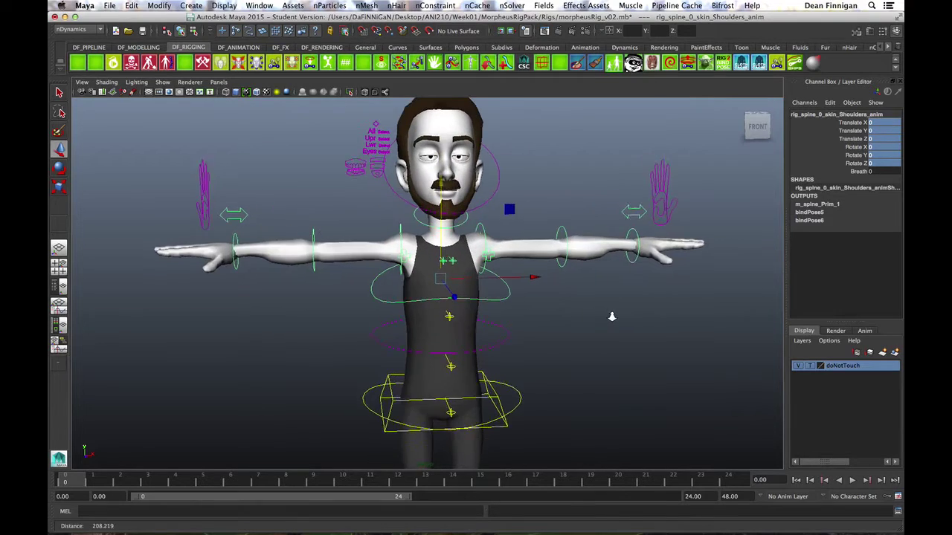
pyautogui.keyDown('alt'); pyautogui.moveTo(612, 317); pyautogui.dragTo(633, 319, button='right'); pyautogui.keyUp('alt')
pyautogui.keyDown('alt'); pyautogui.moveTo(629, 319); pyautogui.dragTo(627, 322); pyautogui.keyUp('alt')
pyautogui.click(612, 317)
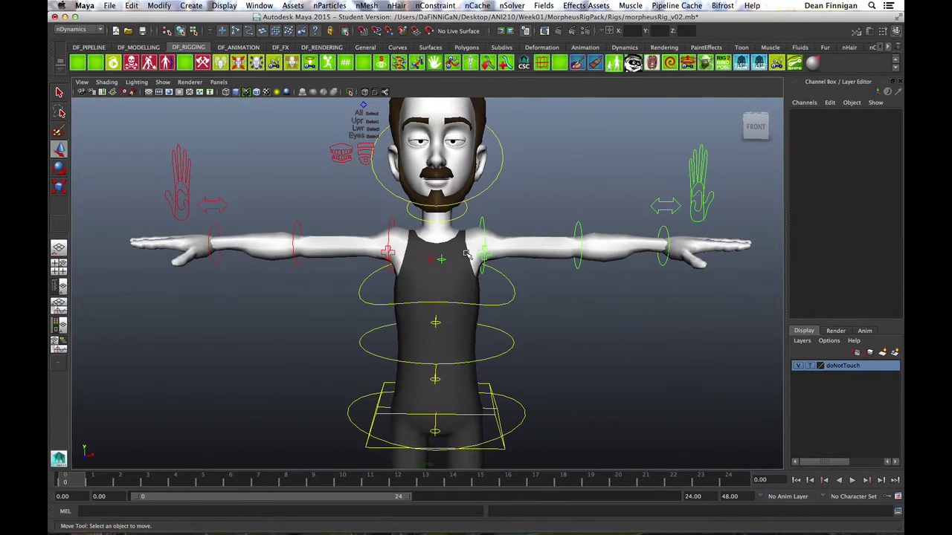
pyautogui.click(443, 260)
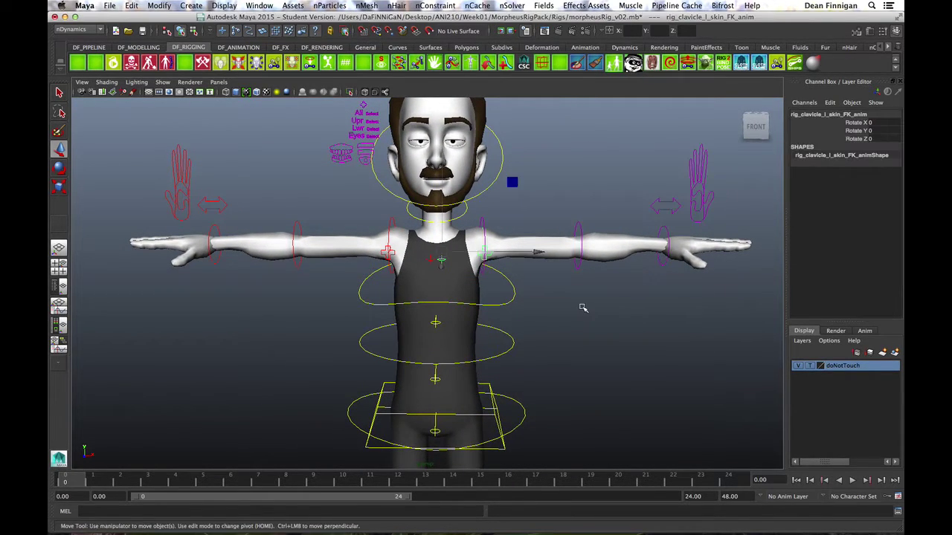
pyautogui.keyDown('alt'); pyautogui.moveTo(588, 304); pyautogui.dragTo(605, 305); pyautogui.keyUp('alt')
pyautogui.click(544, 282)
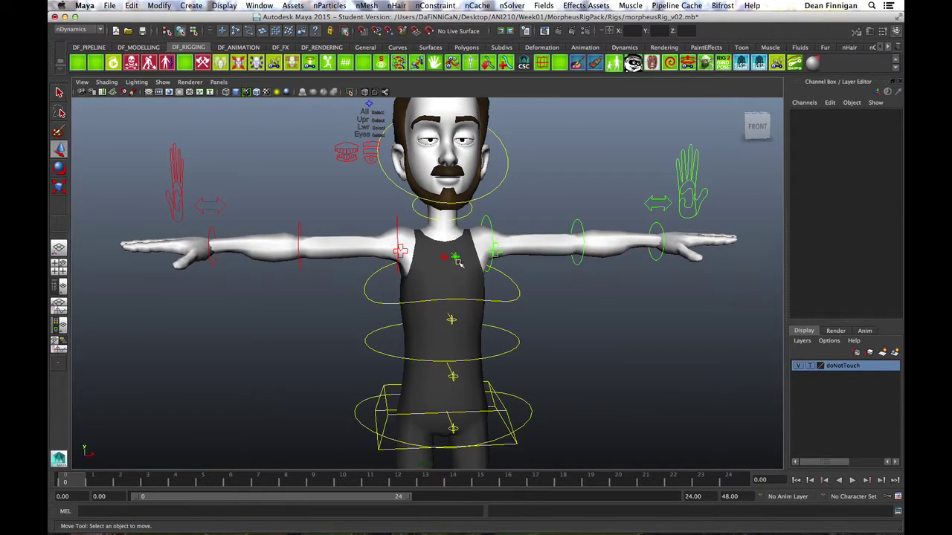
# Rotate the left clavicle FK control about 0.9 degrees in Z
pyautogui.keyDown('alt'); pyautogui.moveTo(458, 262); pyautogui.dragTo(451, 274); pyautogui.keyUp('alt')
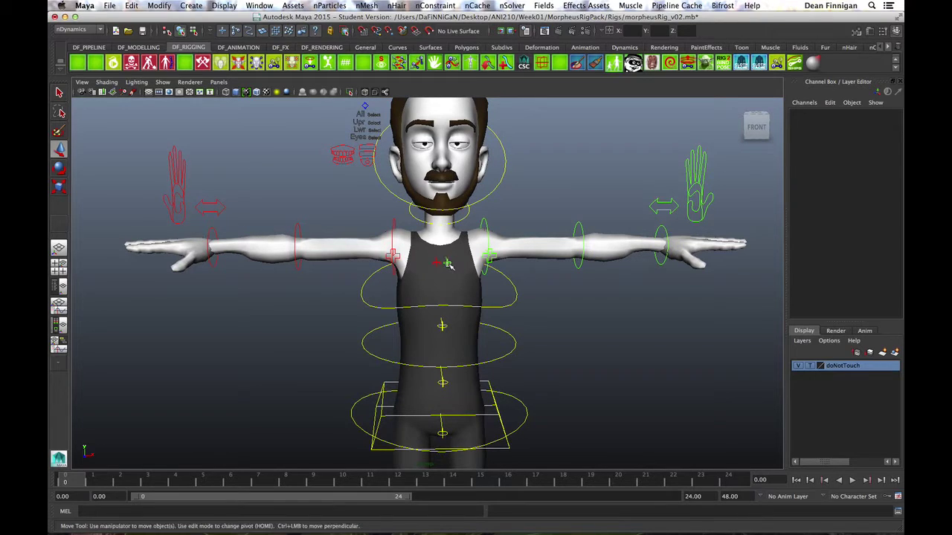
pyautogui.click(447, 263)
pyautogui.moveTo(508, 298)
pyautogui.keyDown('alt'); pyautogui.mouseDown()
pyautogui.moveTo(552, 305)
pyautogui.moveTo(505, 291)
pyautogui.mouseUp(); pyautogui.keyUp('alt')
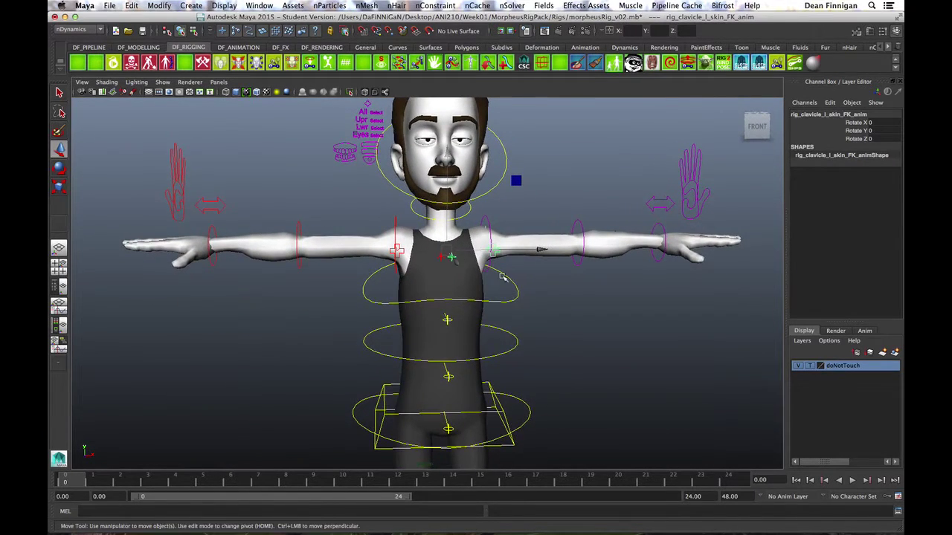
pyautogui.press('e')
pyautogui.moveTo(377, 191)
pyautogui.mouseDown()
pyautogui.moveTo(368, 219)
pyautogui.moveTo(382, 194)
pyautogui.mouseUp()
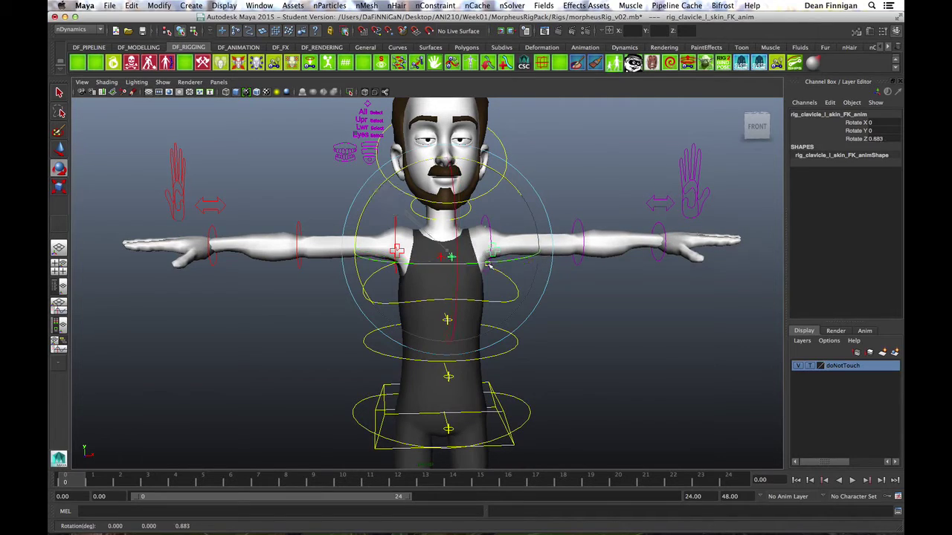
pyautogui.moveTo(484, 261)
pyautogui.mouseDown()
pyautogui.moveTo(449, 262)
pyautogui.moveTo(485, 263)
pyautogui.mouseUp()
pyautogui.click(622, 310)
# Try to rotate the right clavicle FK control about 4.6 degrees in Z
pyautogui.click(440, 258)
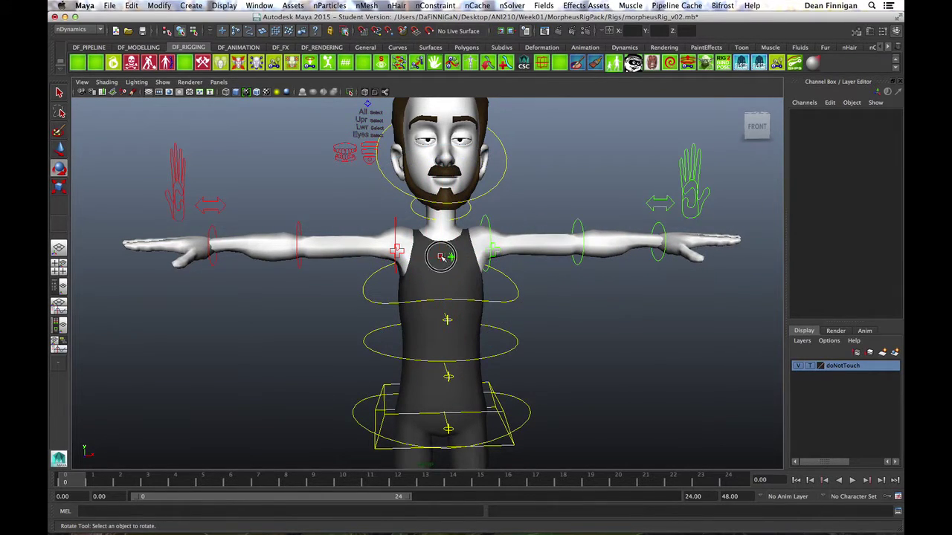
pyautogui.moveTo(373, 176); pyautogui.dragTo(424, 227)
pyautogui.hotkey('ctrl', 'z')
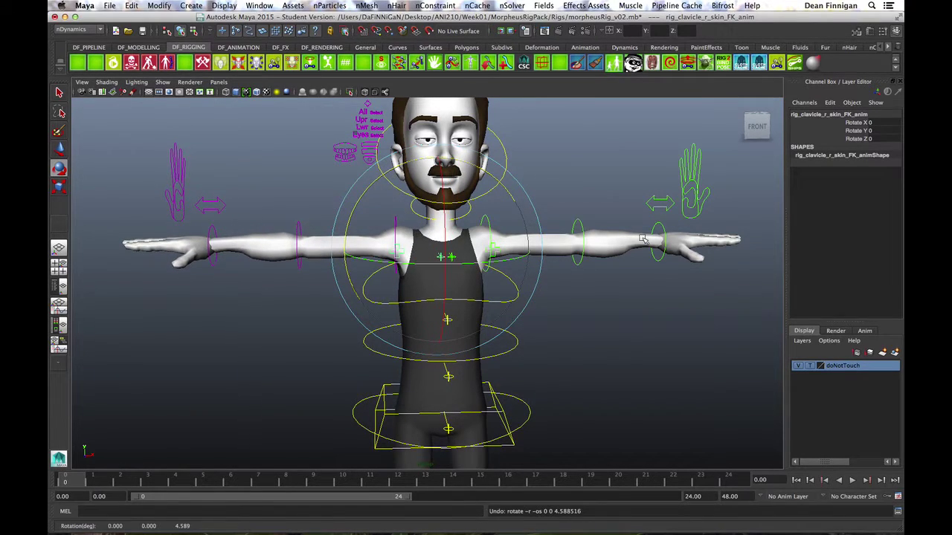
pyautogui.click(597, 328)
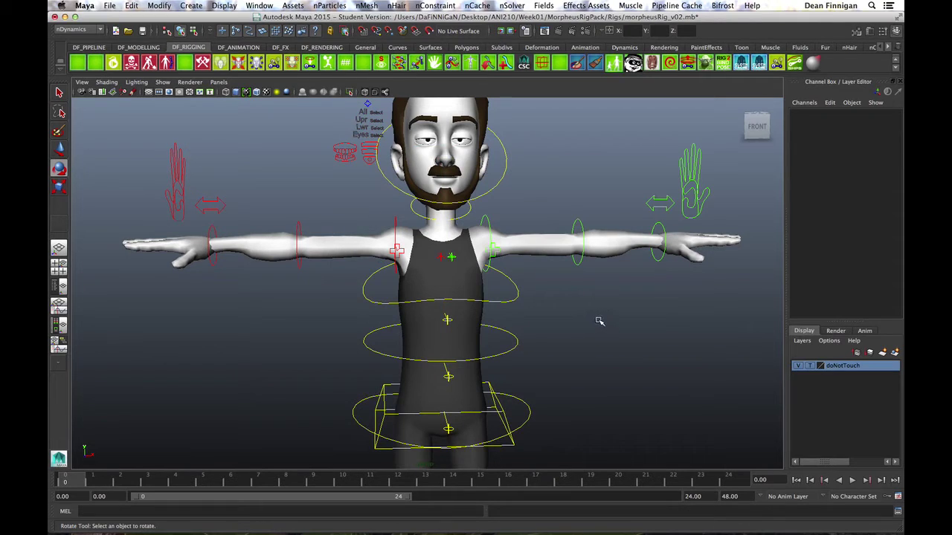
# Stretch the right shoulder outward by moving the clavicle IK control to about X -19.62, Y -7.05 and Z 1.66
pyautogui.keyDown('alt'); pyautogui.moveTo(598, 321); pyautogui.dragTo(567, 319); pyautogui.keyUp('alt')
pyautogui.keyDown('alt'); pyautogui.moveTo(567, 319); pyautogui.dragTo(646, 329, button='right'); pyautogui.keyUp('alt')
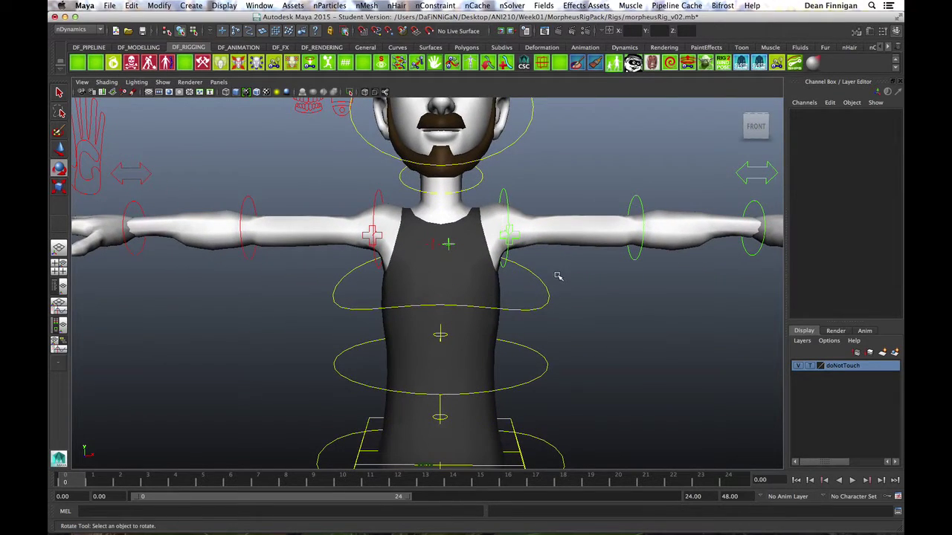
pyautogui.click(364, 234)
pyautogui.moveTo(356, 276)
pyautogui.keyDown('alt'); pyautogui.mouseDown()
pyautogui.moveTo(391, 290)
pyautogui.moveTo(342, 280)
pyautogui.mouseUp(); pyautogui.keyUp('alt')
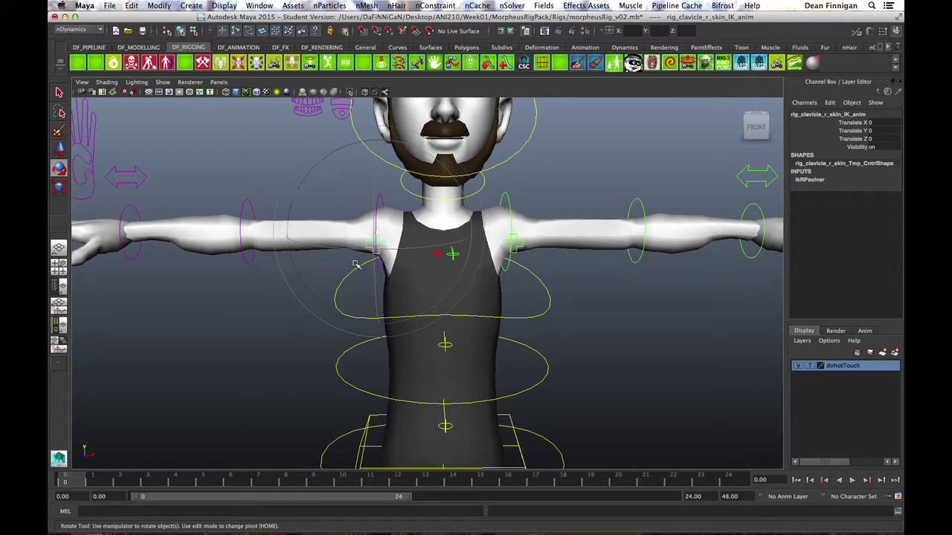
pyautogui.press('w')
pyautogui.moveTo(379, 136); pyautogui.dragTo(398, 213)
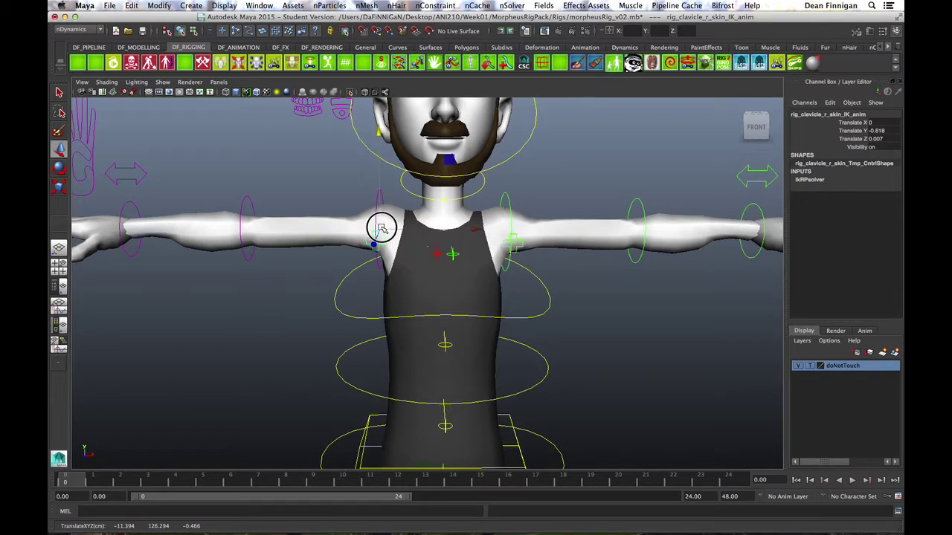
pyautogui.moveTo(381, 228); pyautogui.dragTo(281, 198)
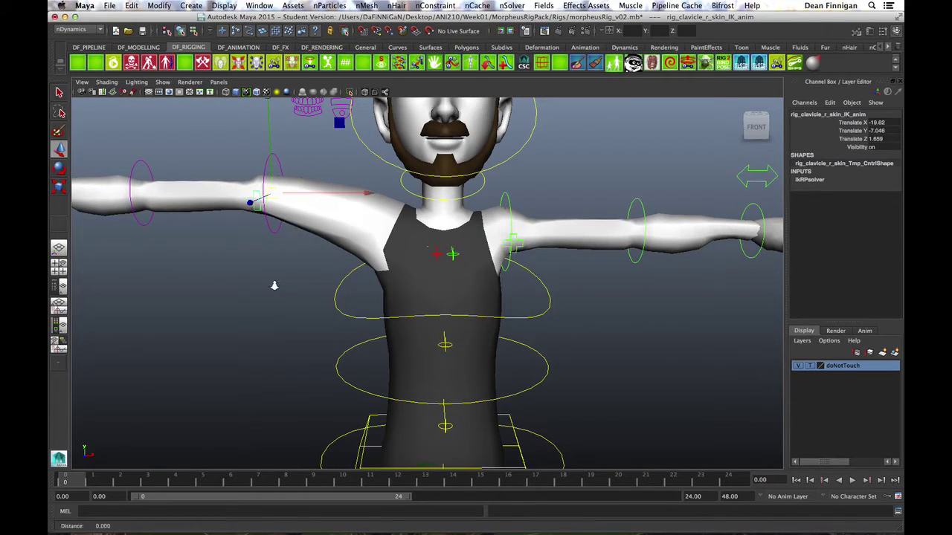
# Reset the right clavicle IK control by setting its Translate X, Y and Z to 0
pyautogui.keyDown('alt'); pyautogui.moveTo(275, 285); pyautogui.dragTo(238, 276, button='right'); pyautogui.keyUp('alt')
pyautogui.keyDown('alt'); pyautogui.moveTo(259, 290); pyautogui.dragTo(263, 290); pyautogui.keyUp('alt')
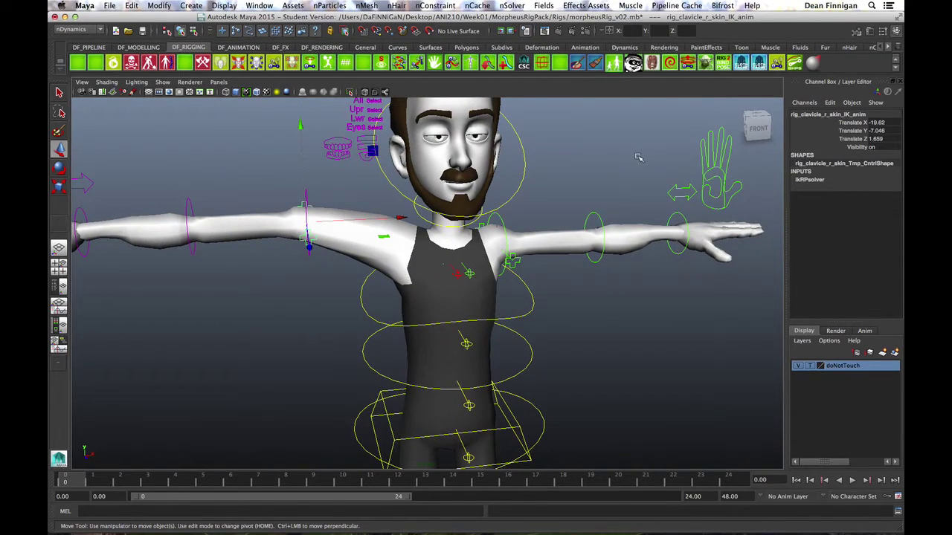
pyautogui.moveTo(883, 141); pyautogui.dragTo(885, 130)
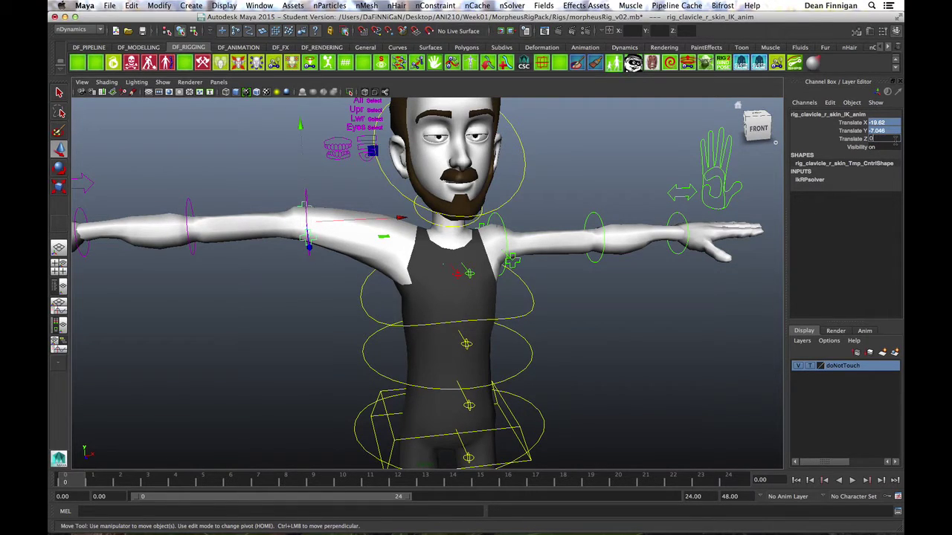
pyautogui.press('Return')
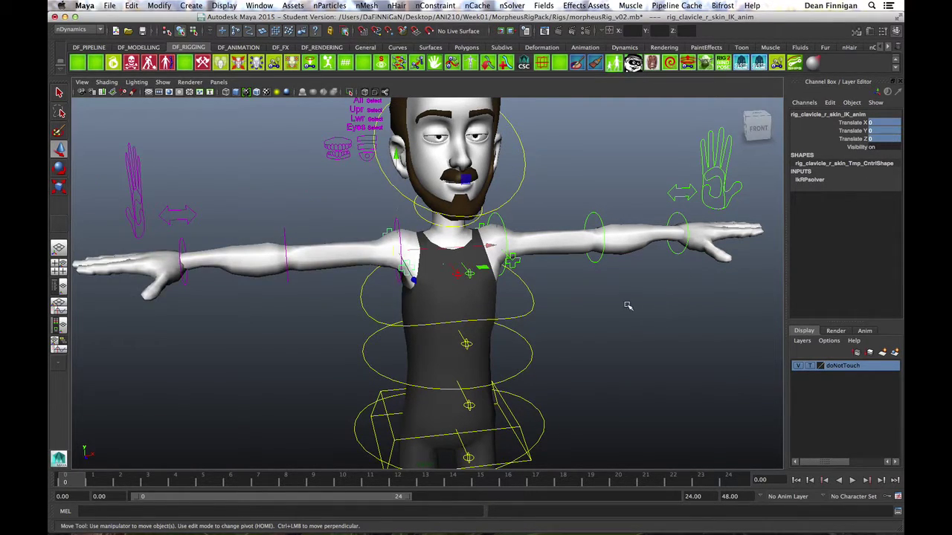
pyautogui.keyDown('alt'); pyautogui.moveTo(592, 319); pyautogui.dragTo(592, 313); pyautogui.keyUp('alt')
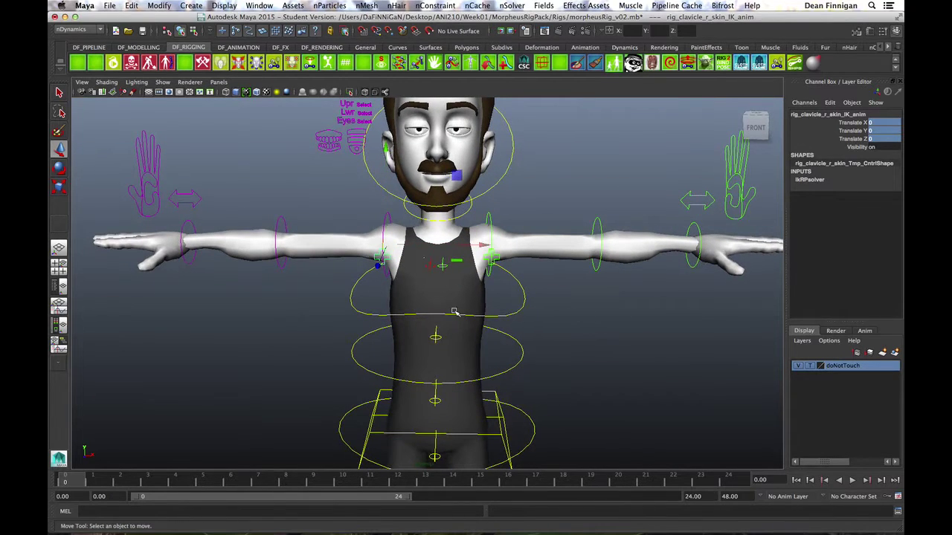
pyautogui.click(527, 318)
# Try to rotate the left and right clavicle FK controls together about 2.2 degrees in Z
pyautogui.scroll(3, 528, 317)
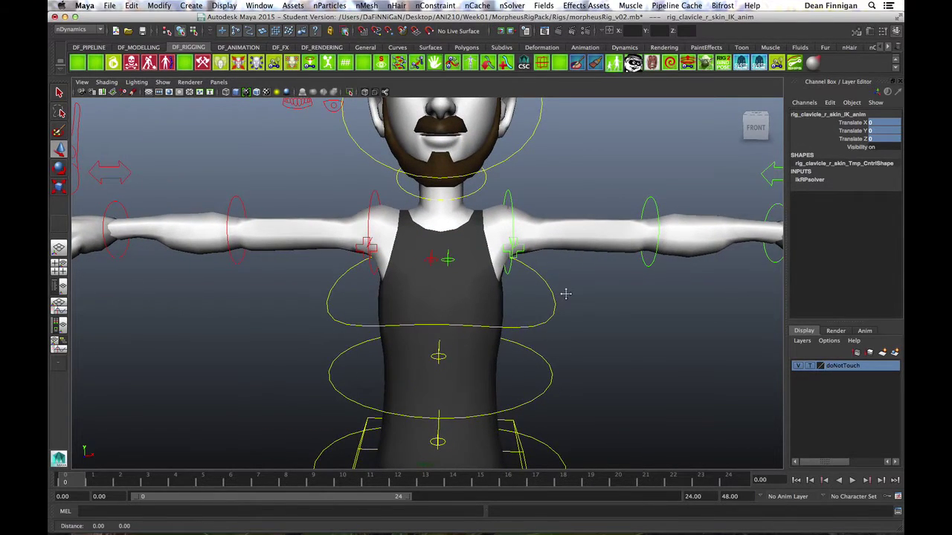
pyautogui.keyDown('alt'); pyautogui.moveTo(566, 293); pyautogui.dragTo(566, 298, button='middle'); pyautogui.keyUp('alt')
pyautogui.click(566, 299)
pyautogui.keyDown('alt'); pyautogui.moveTo(582, 303); pyautogui.dragTo(617, 313); pyautogui.keyUp('alt')
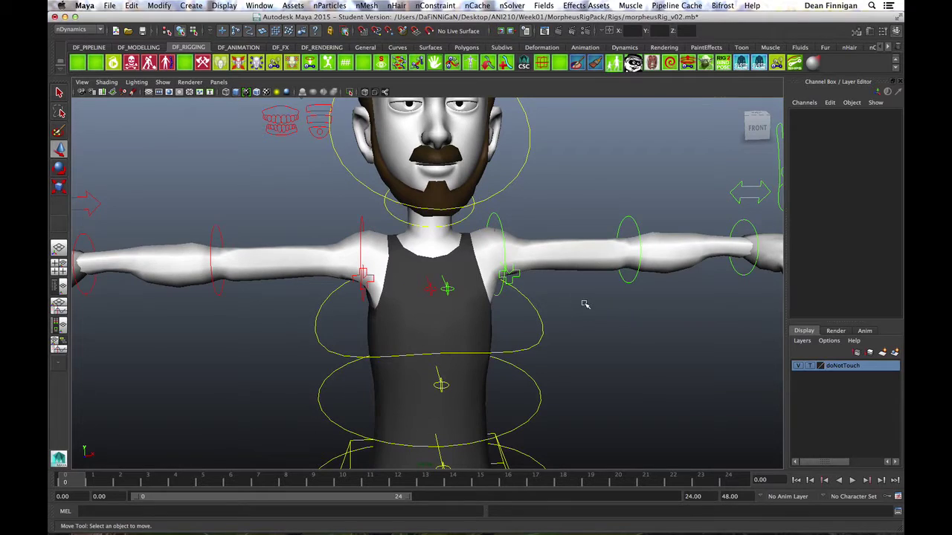
pyautogui.click(448, 290)
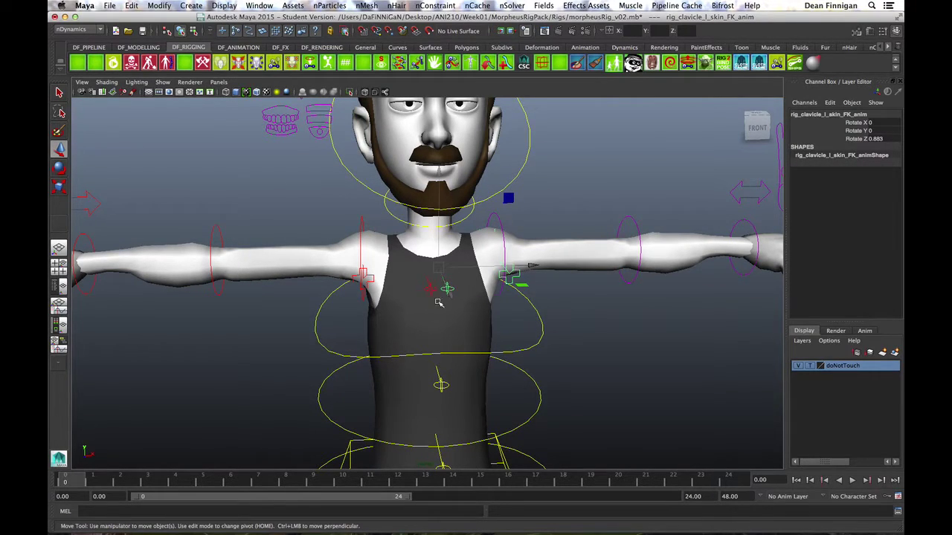
pyautogui.keyDown('shift'); pyautogui.click(438, 300); pyautogui.keyUp('shift')
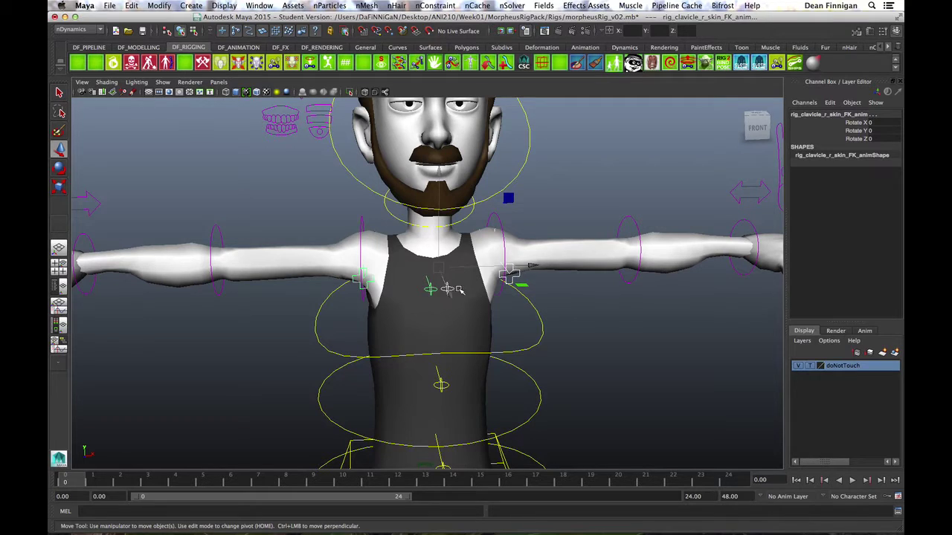
pyautogui.press('e')
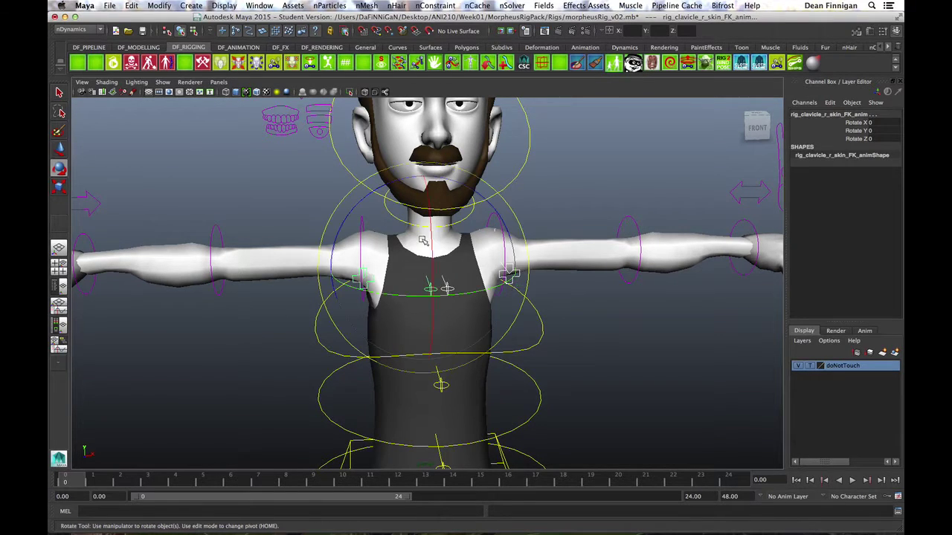
pyautogui.moveTo(363, 201)
pyautogui.mouseDown()
pyautogui.moveTo(362, 214)
pyautogui.moveTo(380, 206)
pyautogui.mouseUp()
pyautogui.hotkey('ctrl', 'z')
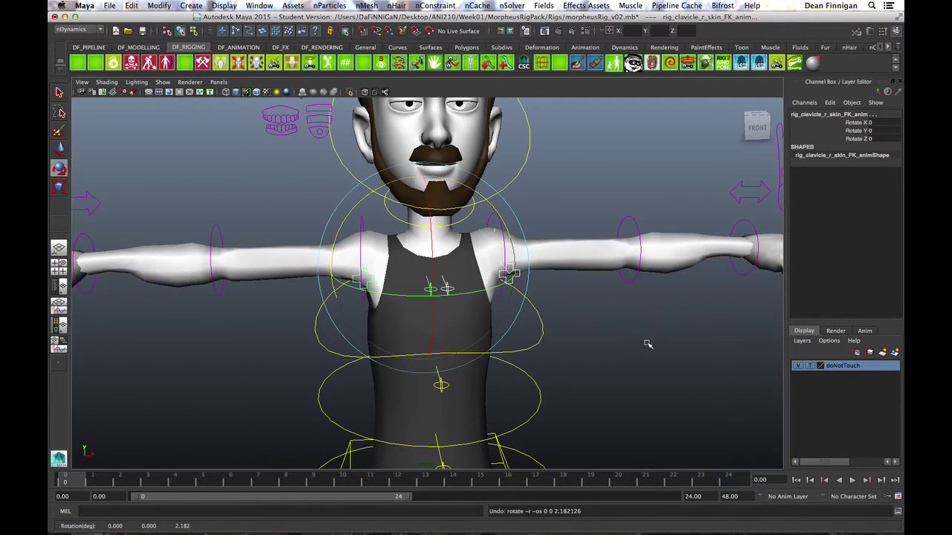
pyautogui.keyDown('alt'); pyautogui.moveTo(633, 341); pyautogui.dragTo(643, 339); pyautogui.keyUp('alt')
pyautogui.click(633, 353)
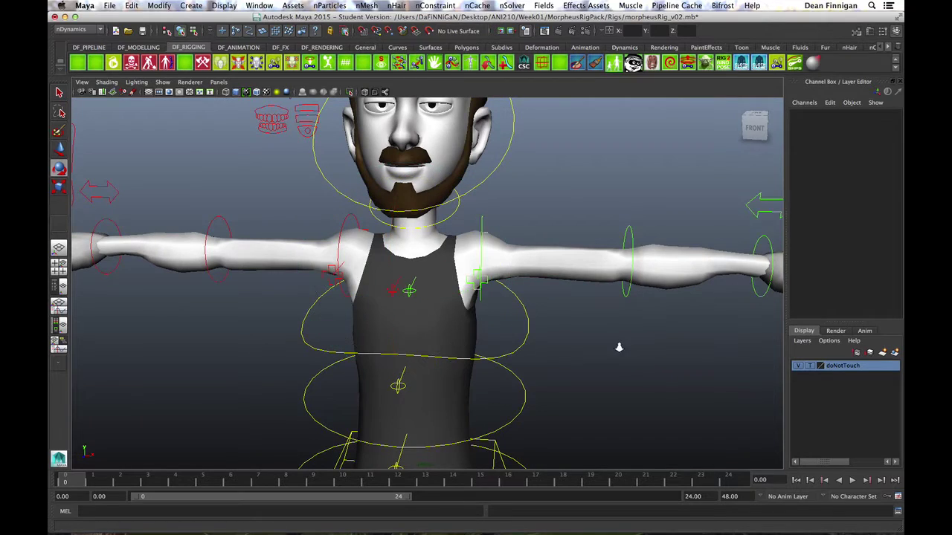
# Stretch the neck by moving the neck IK control around the head to about X -2.06, Y 6.25 and Z -1.66
pyautogui.scroll(-3, 565, 343)
pyautogui.scroll(-3, 571, 363)
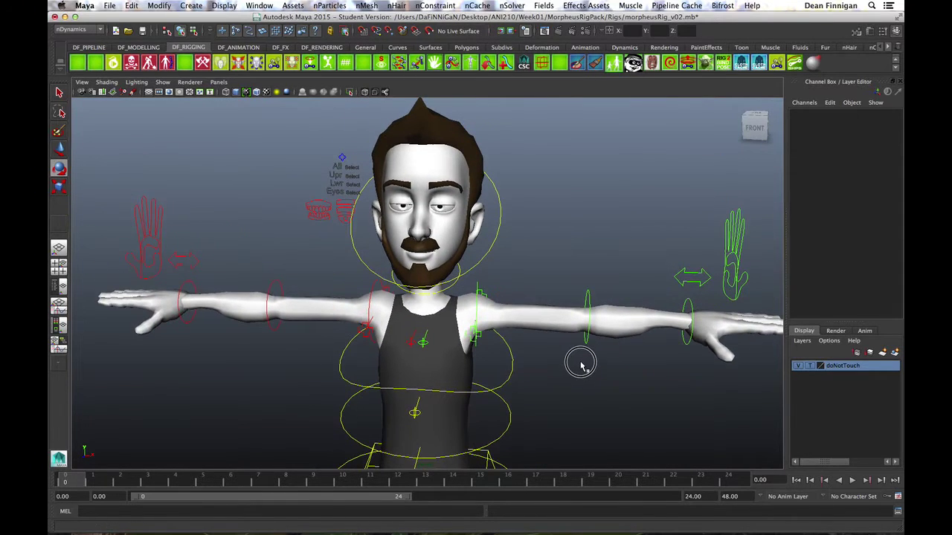
pyautogui.keyDown('alt'); pyautogui.moveTo(580, 364); pyautogui.dragTo(590, 355); pyautogui.keyUp('alt')
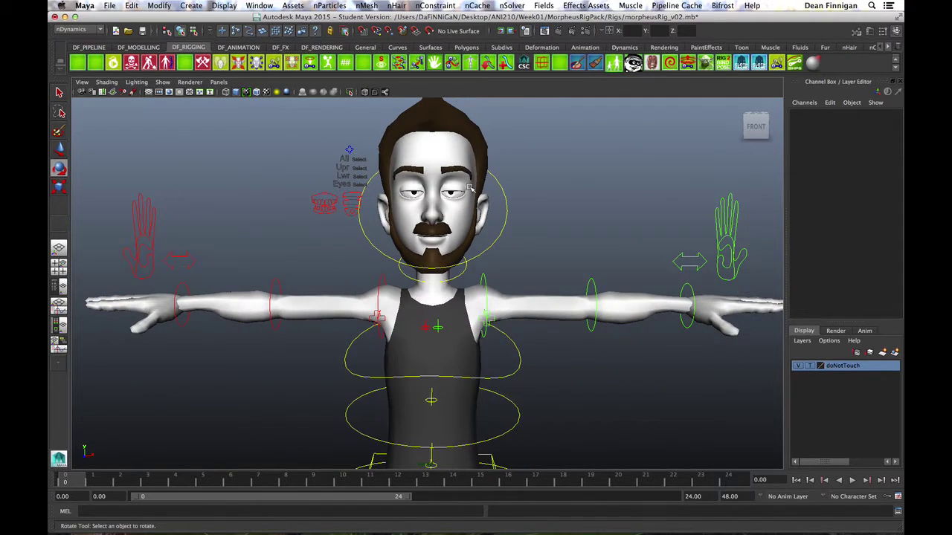
pyautogui.click(506, 225)
pyautogui.keyDown('alt'); pyautogui.moveTo(542, 242); pyautogui.dragTo(547, 236); pyautogui.keyUp('alt')
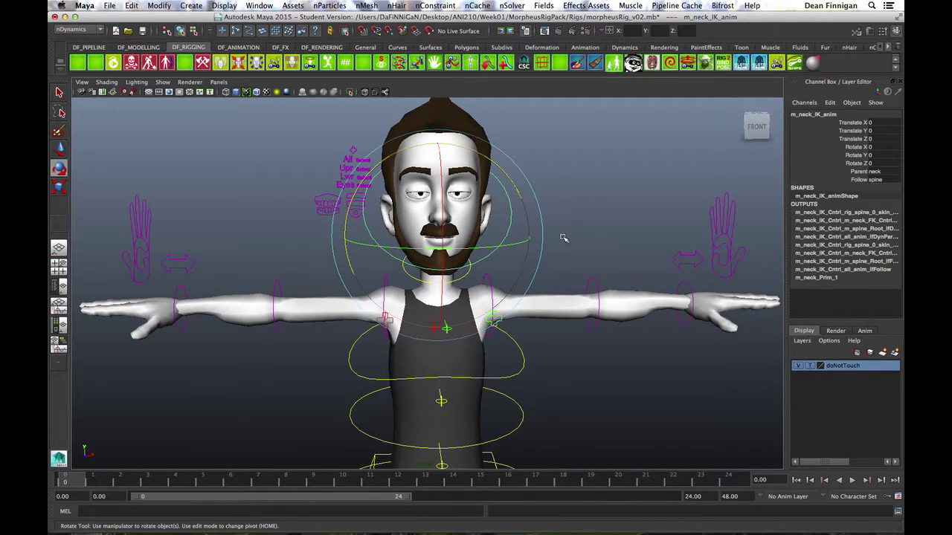
pyautogui.press('w')
pyautogui.moveTo(437, 235); pyautogui.dragTo(429, 197)
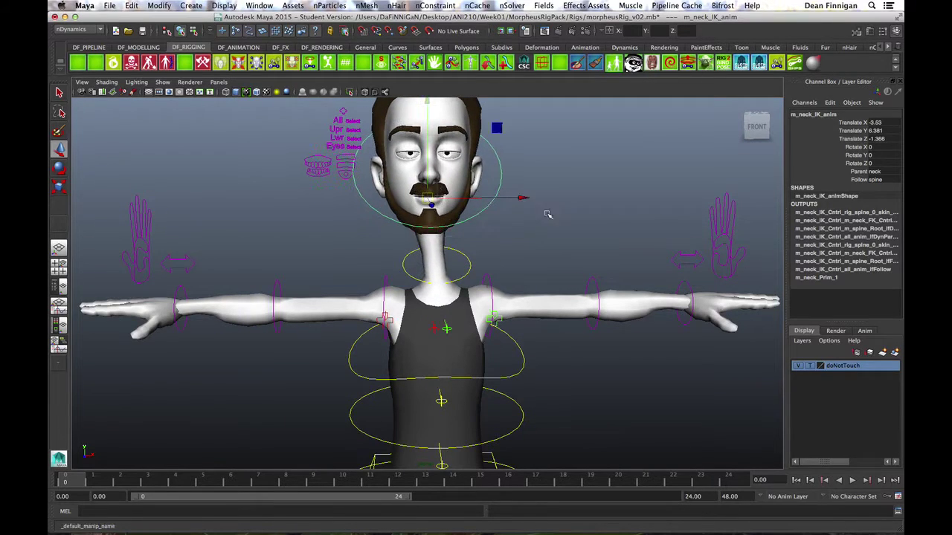
# Lower the neck IK control to about Y 4.82 and rotate it to about X 1.7, Y 4.5 and Z -1.8 degrees
pyautogui.keyDown('alt'); pyautogui.moveTo(599, 224); pyautogui.dragTo(596, 246, button='right'); pyautogui.keyUp('alt')
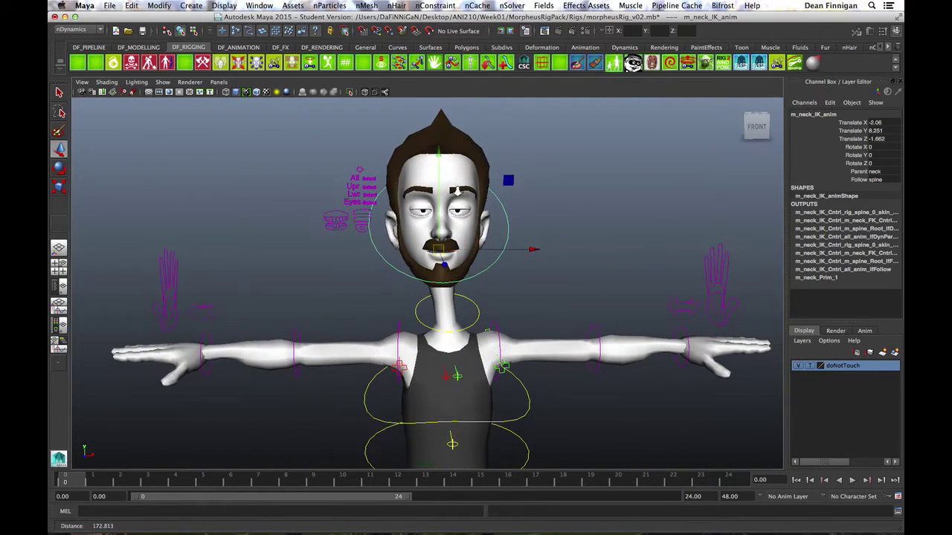
pyautogui.moveTo(440, 154); pyautogui.dragTo(502, 249)
pyautogui.press('e')
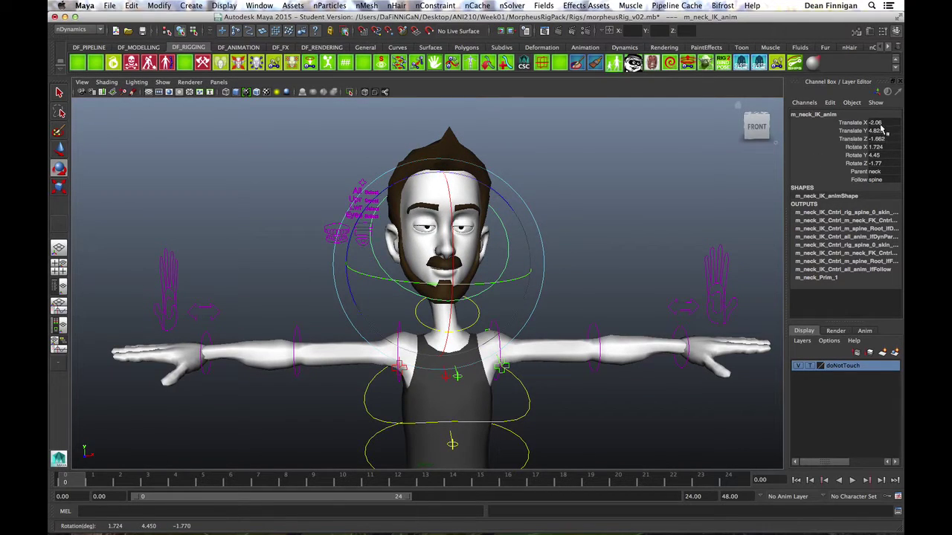
# Rotate the neck FK control at the base of the neck to about X -1.7, Y -4.0 and Z 1.9 degrees
pyautogui.click(478, 318)
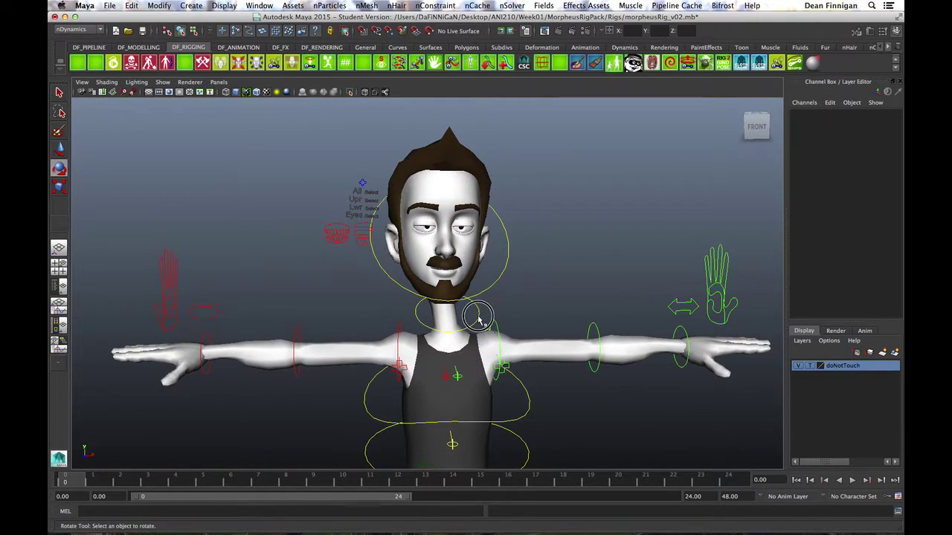
pyautogui.click(478, 318)
pyautogui.moveTo(483, 334)
pyautogui.mouseDown()
pyautogui.moveTo(466, 330)
pyautogui.moveTo(485, 328)
pyautogui.mouseUp()
pyautogui.press('w')
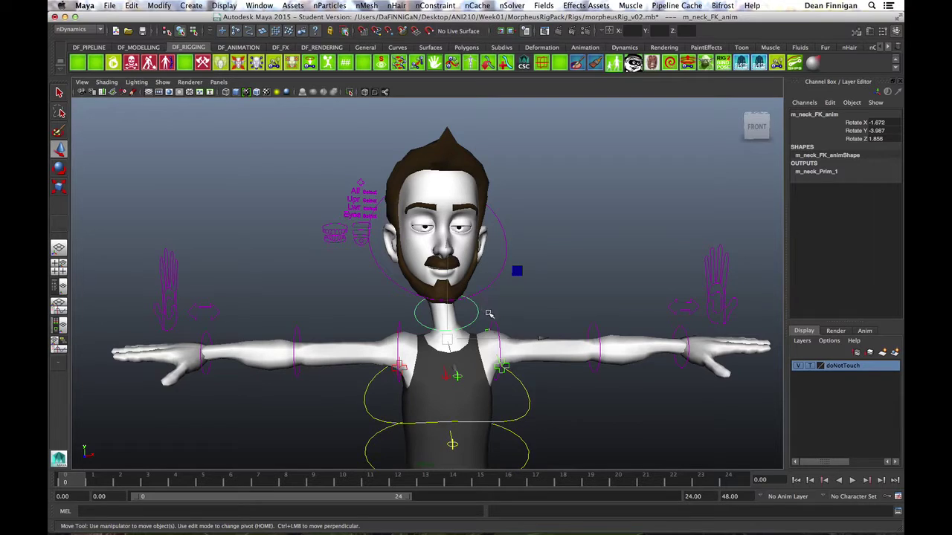
# Move the neck IK control forward and down to about Y -1.63 and Z 2.88, and tilt it to about 8.2 degrees in X
pyautogui.keyDown('alt'); pyautogui.moveTo(529, 310); pyautogui.dragTo(597, 263); pyautogui.keyUp('alt')
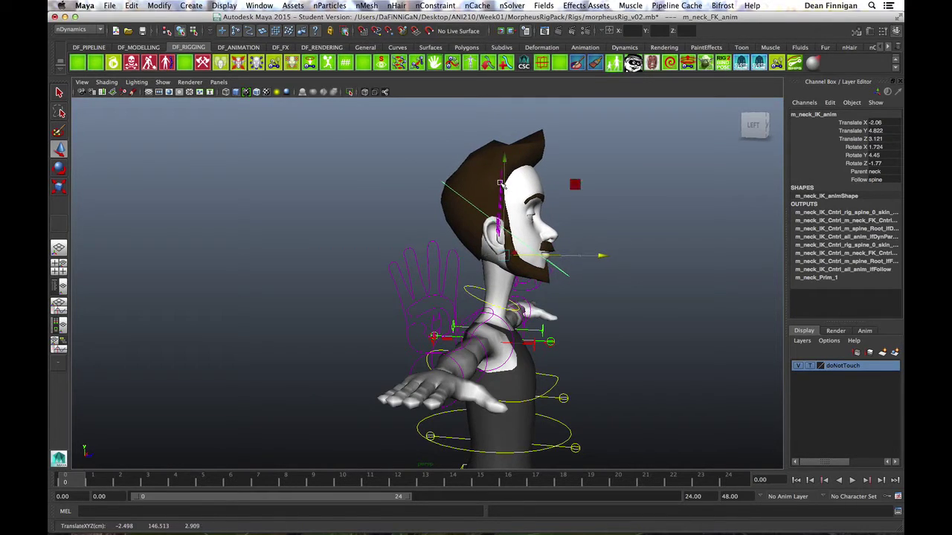
pyautogui.moveTo(505, 161); pyautogui.dragTo(507, 189)
pyautogui.press('e')
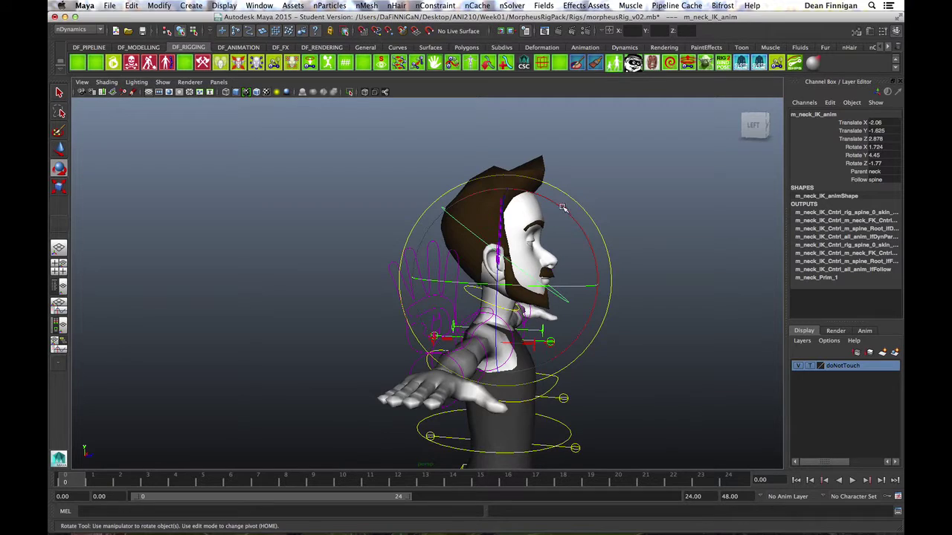
pyautogui.moveTo(563, 208)
pyautogui.mouseDown()
pyautogui.moveTo(570, 228)
pyautogui.moveTo(567, 218)
pyautogui.mouseUp()
pyautogui.keyDown('alt'); pyautogui.moveTo(621, 327); pyautogui.dragTo(498, 325); pyautogui.keyUp('alt')
pyautogui.keyDown('alt'); pyautogui.moveTo(544, 363); pyautogui.dragTo(589, 319, button='middle'); pyautogui.keyUp('alt')
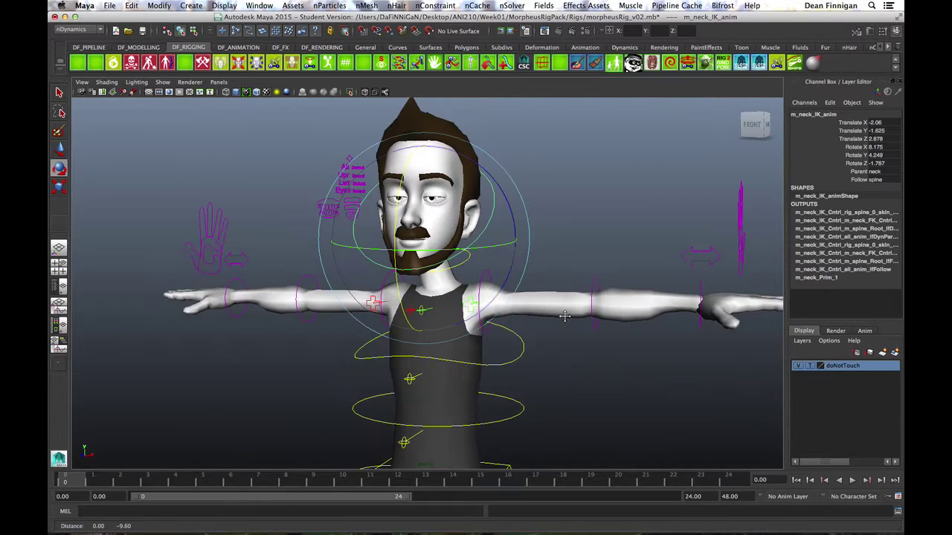
pyautogui.keyDown('alt'); pyautogui.moveTo(525, 332); pyautogui.dragTo(489, 333, button='right'); pyautogui.keyUp('alt')
pyautogui.click(552, 343)
# Lower the left arm by rotating the left shoulder FK control about -35.8 degrees in Z
pyautogui.keyDown('alt'); pyautogui.moveTo(536, 346); pyautogui.dragTo(577, 343); pyautogui.keyUp('alt')
pyautogui.keyDown('alt'); pyautogui.moveTo(577, 344); pyautogui.dragTo(552, 311, button='middle'); pyautogui.keyUp('alt')
pyautogui.keyDown('alt'); pyautogui.moveTo(551, 318); pyautogui.dragTo(550, 319); pyautogui.keyUp('alt')
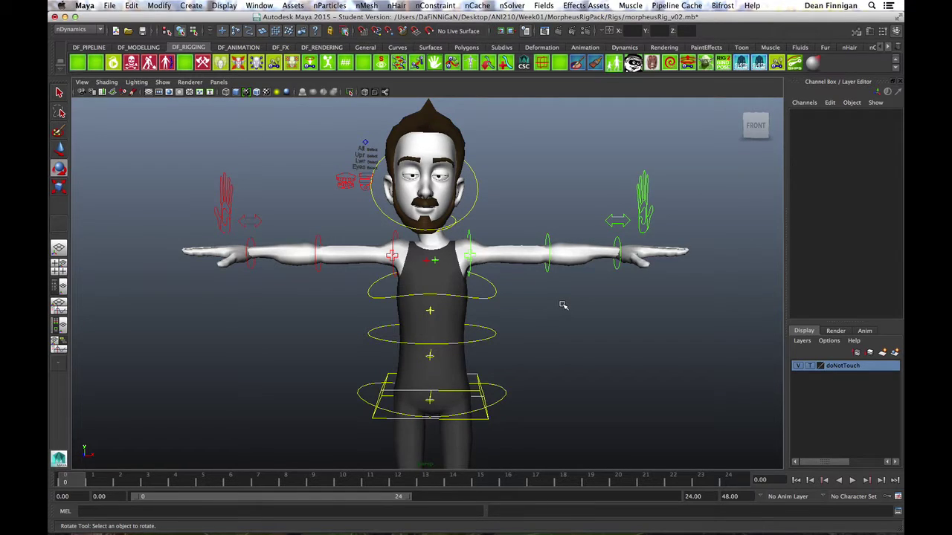
pyautogui.click(473, 235)
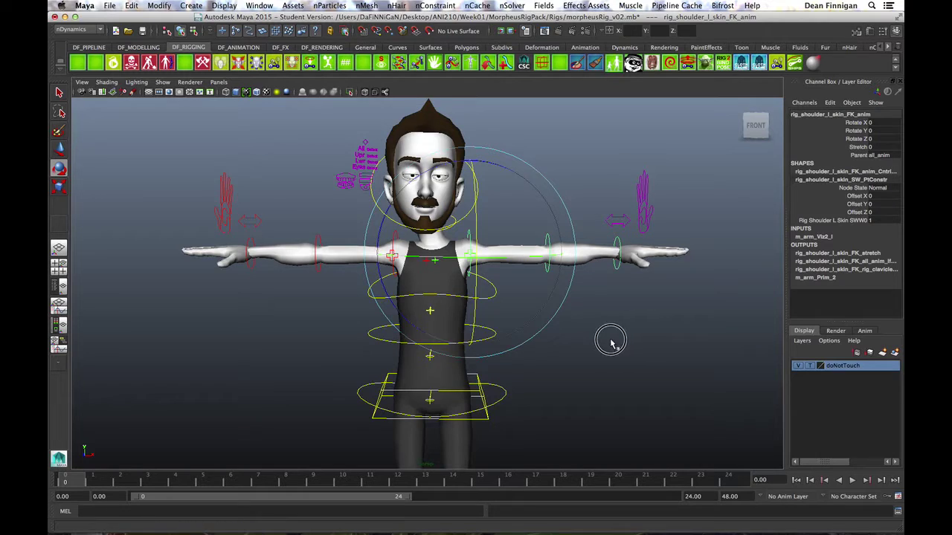
pyautogui.keyDown('alt'); pyautogui.moveTo(610, 340); pyautogui.dragTo(636, 343); pyautogui.keyUp('alt')
pyautogui.click(632, 333)
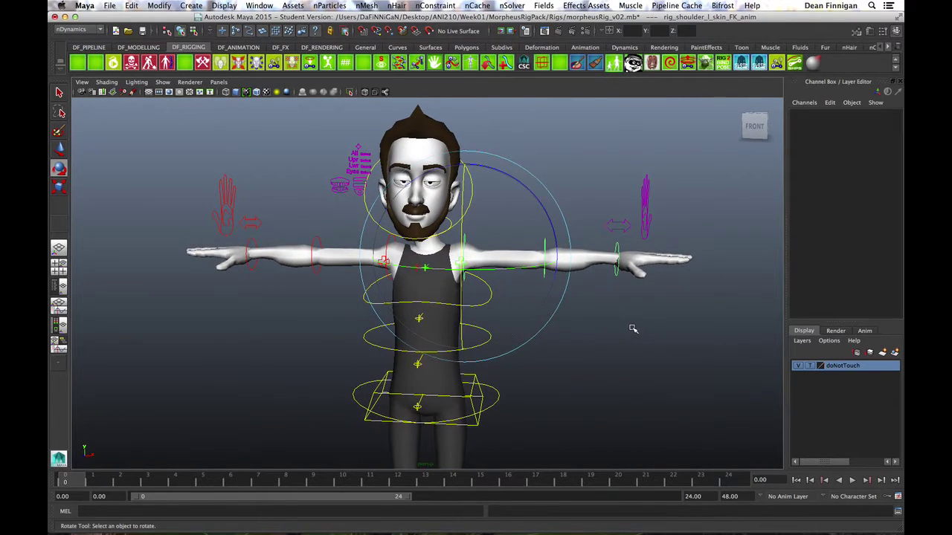
pyautogui.click(464, 238)
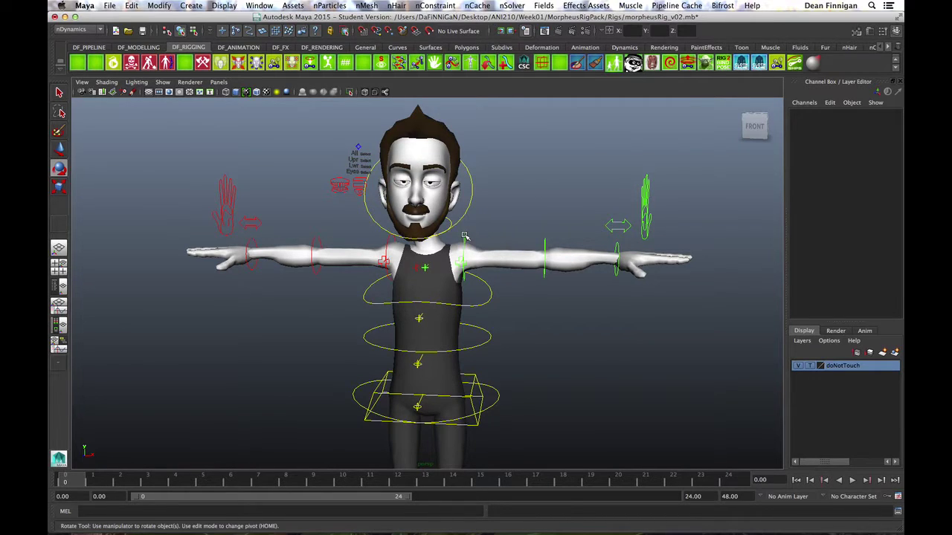
pyautogui.moveTo(529, 193); pyautogui.dragTo(547, 250)
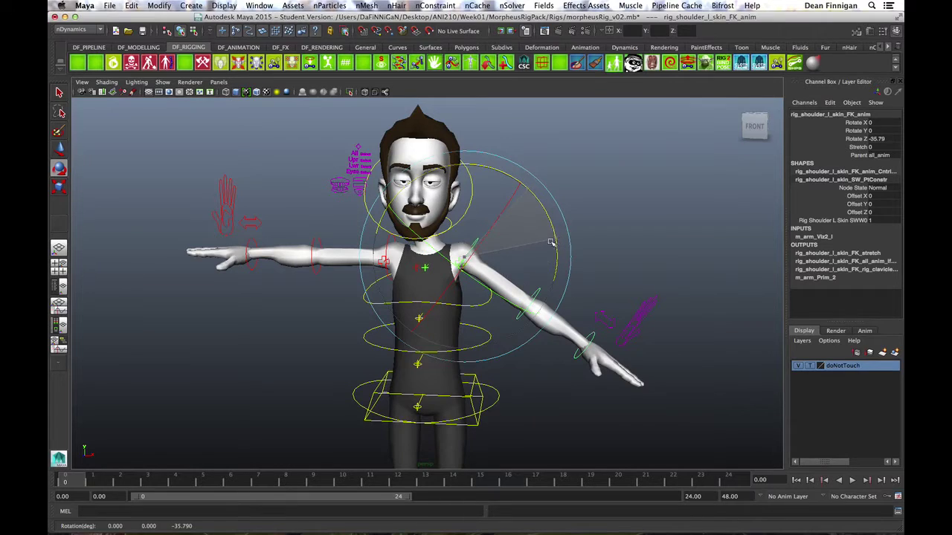
# Bend the left elbow by rotating its FK control about -32.1 degrees in Y
pyautogui.keyDown('alt'); pyautogui.moveTo(616, 222); pyautogui.dragTo(580, 264); pyautogui.keyUp('alt')
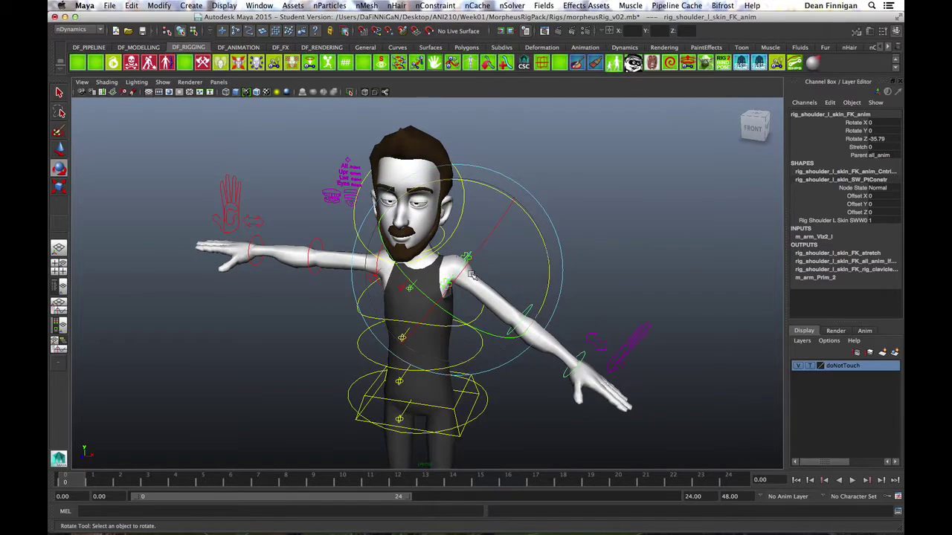
pyautogui.click(607, 375)
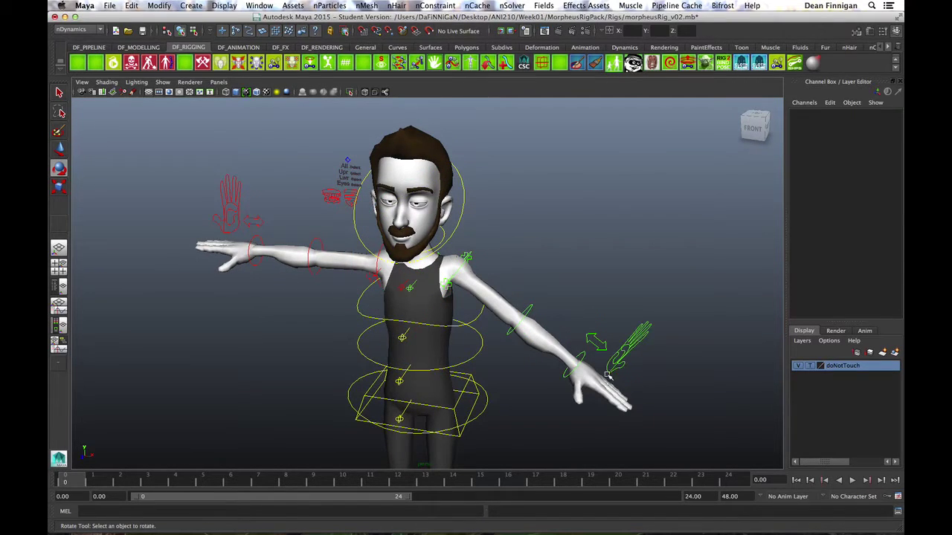
pyautogui.click(529, 314)
pyautogui.moveTo(523, 372); pyautogui.dragTo(501, 351)
pyautogui.click(671, 374)
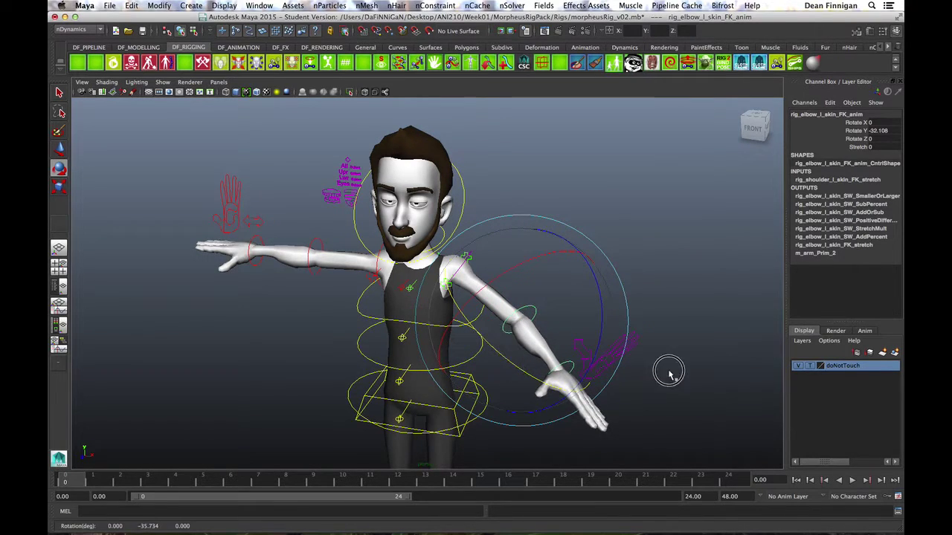
# Rotate the left wrist FK control to about X 24.4, Y 4.4 and Z 2.3 degrees
pyautogui.click(558, 366)
pyautogui.click(559, 367)
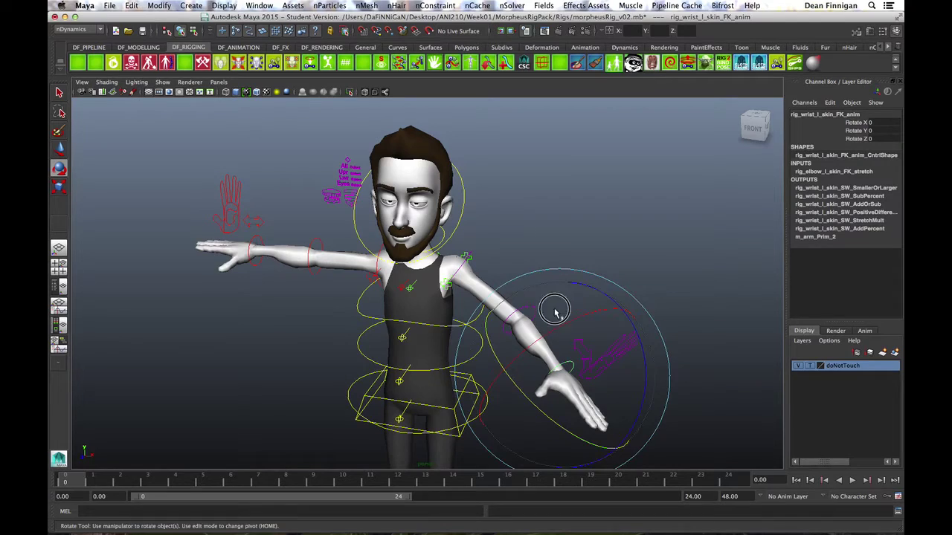
pyautogui.moveTo(556, 311); pyautogui.dragTo(625, 339)
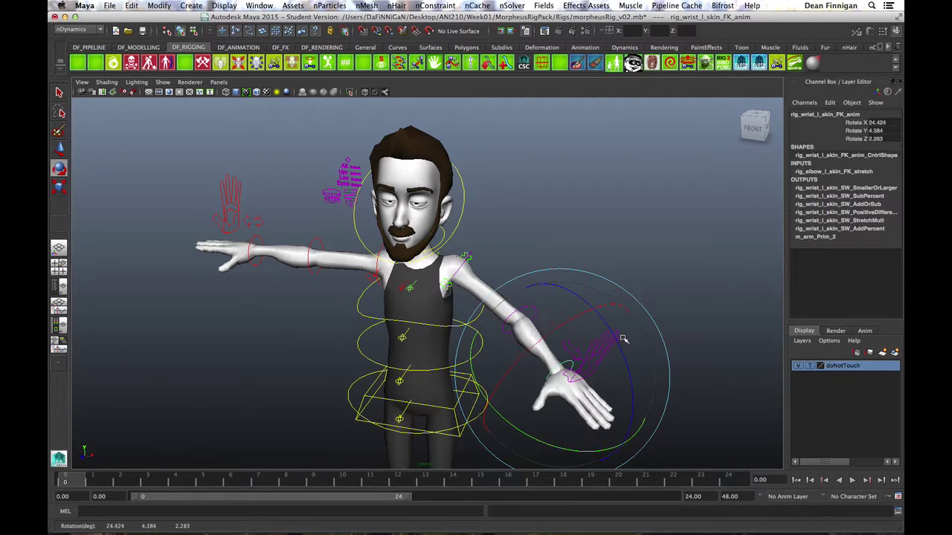
pyautogui.click(403, 277)
# Lower the left arm further by rotating the left shoulder FK control to about X 14.0, Y -15.2 and Z -51.0 degrees
pyautogui.keyDown('alt'); pyautogui.moveTo(540, 299); pyautogui.dragTo(548, 244, button='middle'); pyautogui.keyUp('alt')
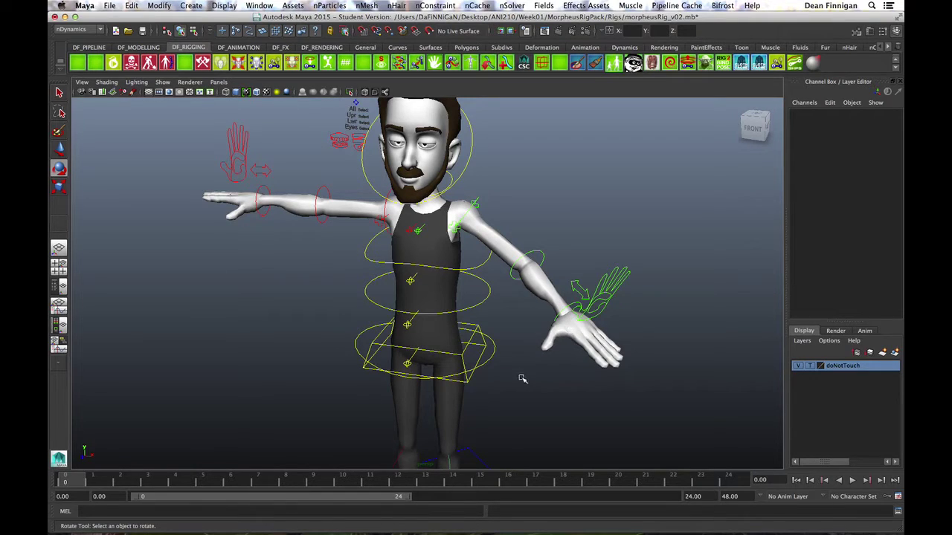
pyautogui.keyDown('alt'); pyautogui.moveTo(540, 372); pyautogui.dragTo(539, 371); pyautogui.keyUp('alt')
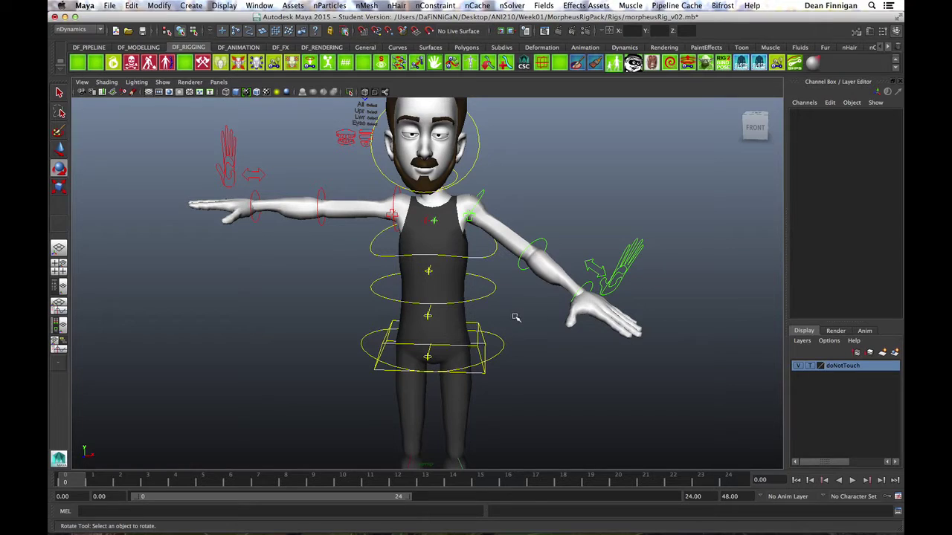
pyautogui.click(482, 195)
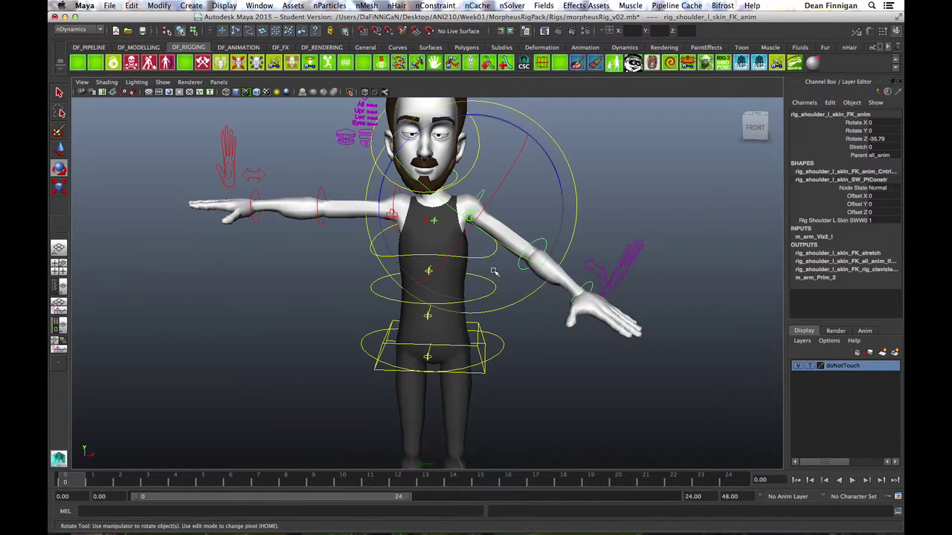
pyautogui.moveTo(493, 272); pyautogui.dragTo(681, 245)
# Bend the left elbow further by rotating its FK control to about X -3.4, Y -42.2 and Z 5.8 degrees
pyautogui.click(542, 267)
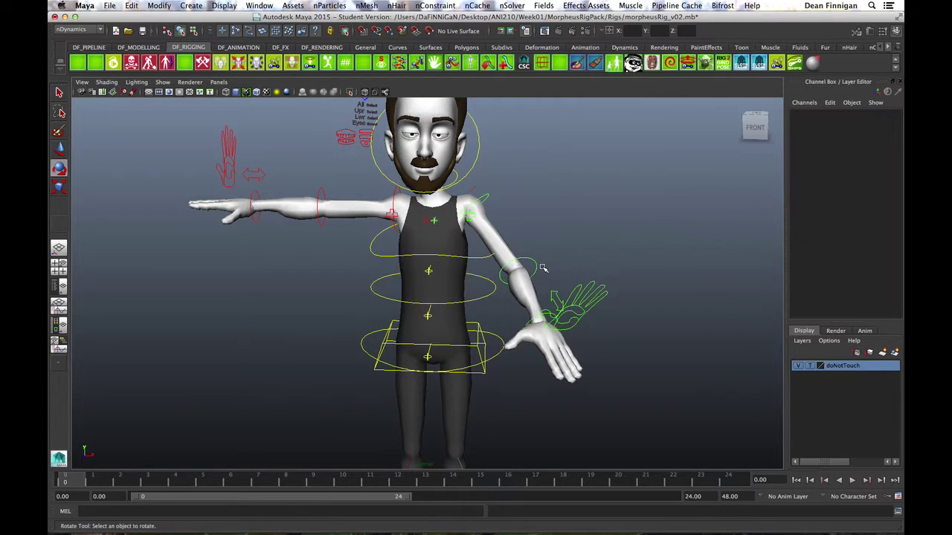
pyautogui.click(536, 276)
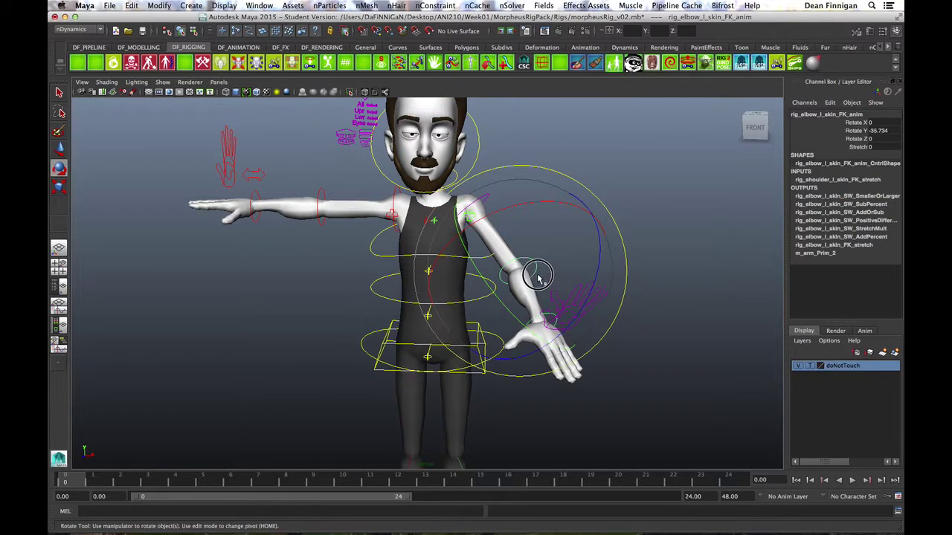
pyautogui.moveTo(538, 276); pyautogui.dragTo(522, 296)
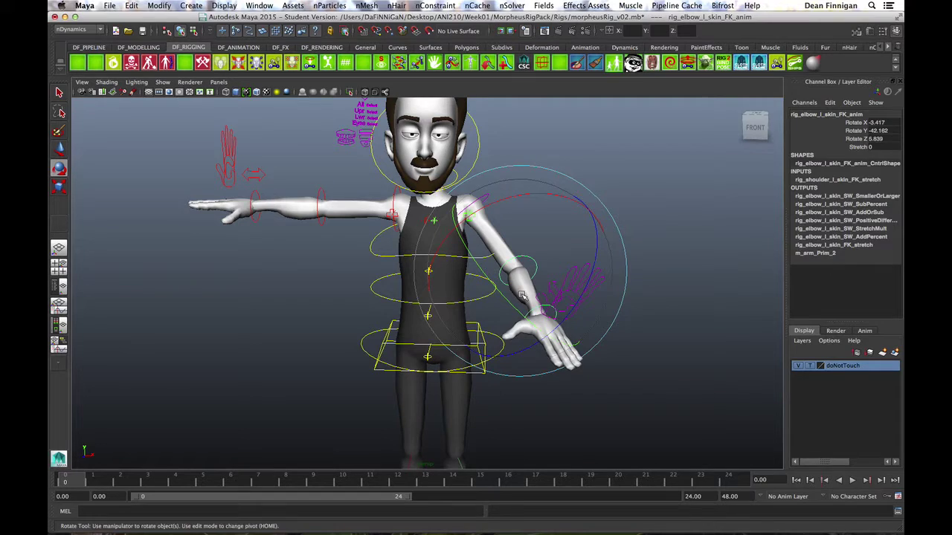
pyautogui.click(674, 196)
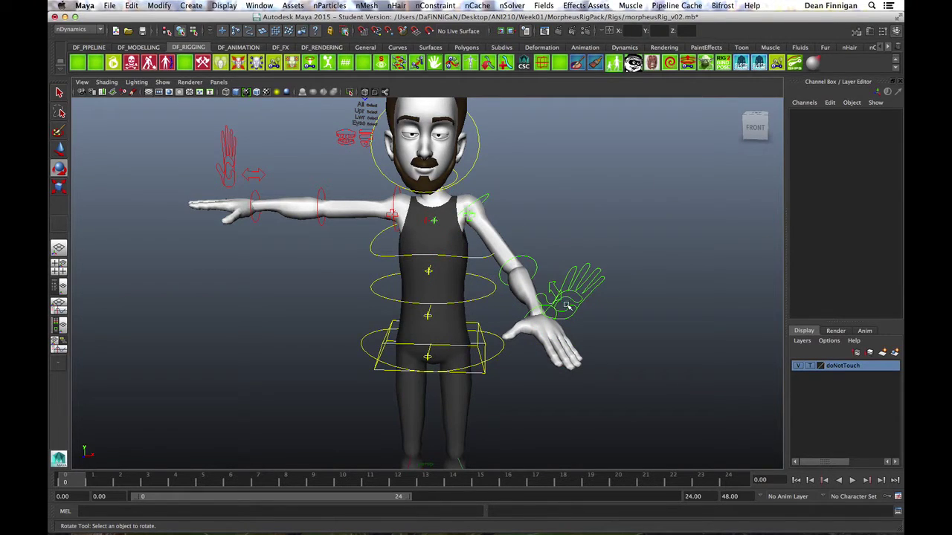
# Reset the left wrist, elbow and shoulder FK controls together by setting their X, Y and Z rotations to 0
pyautogui.click(529, 313)
pyautogui.press('q')
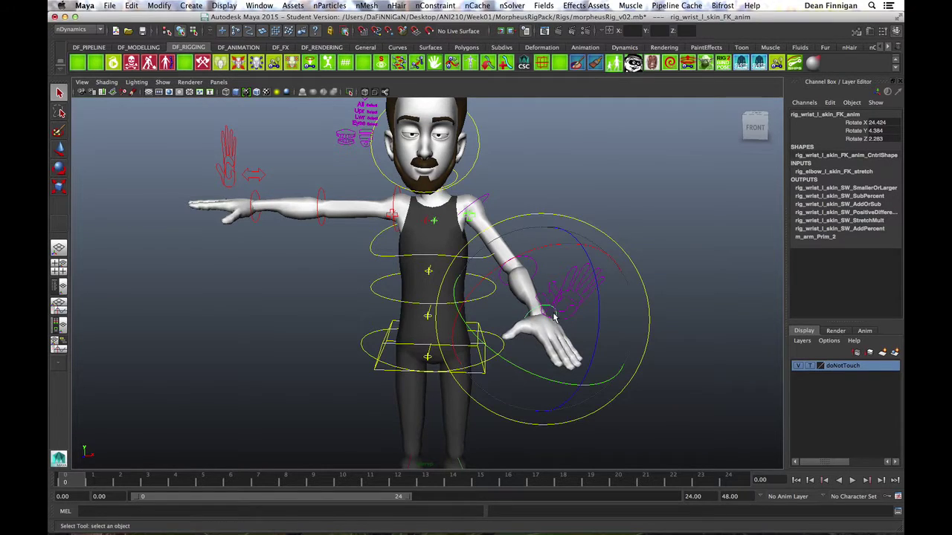
pyautogui.click(542, 268)
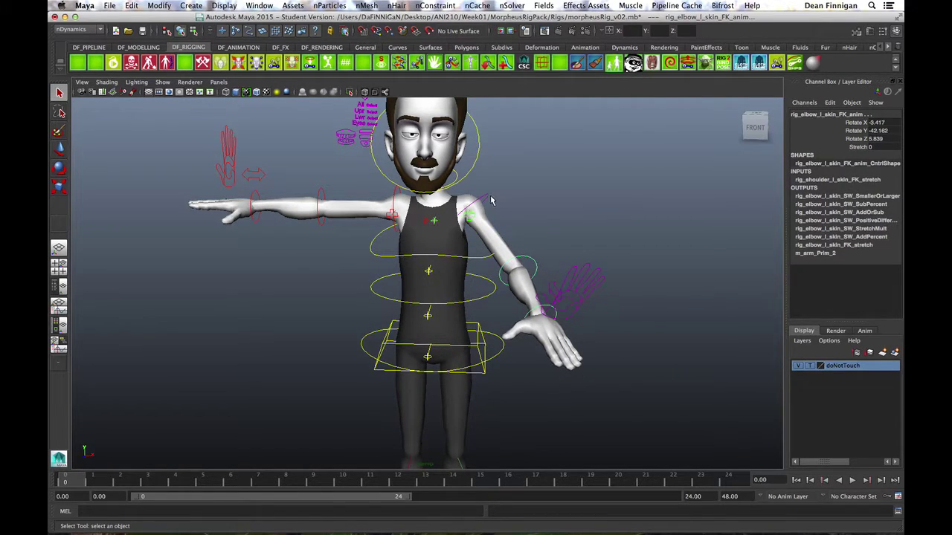
pyautogui.press('Up')
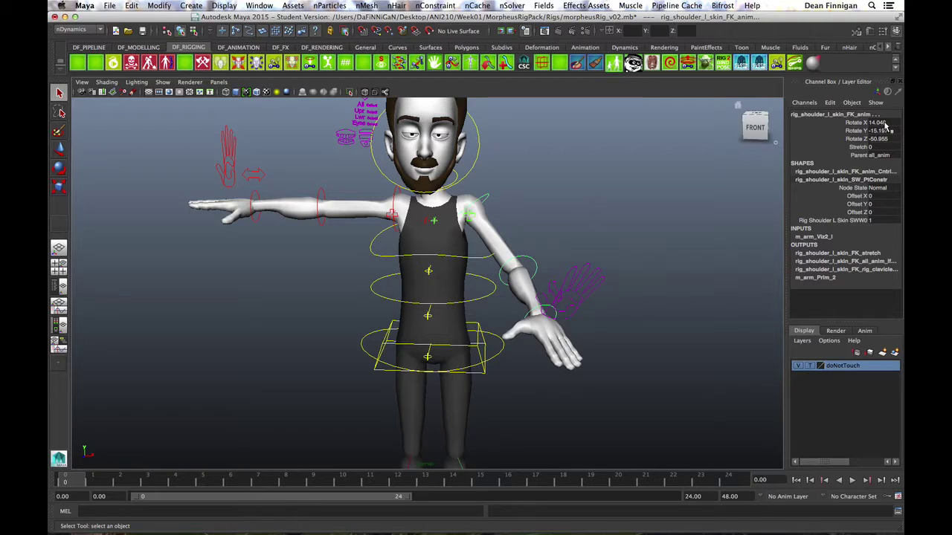
pyautogui.moveTo(877, 123); pyautogui.dragTo(888, 140)
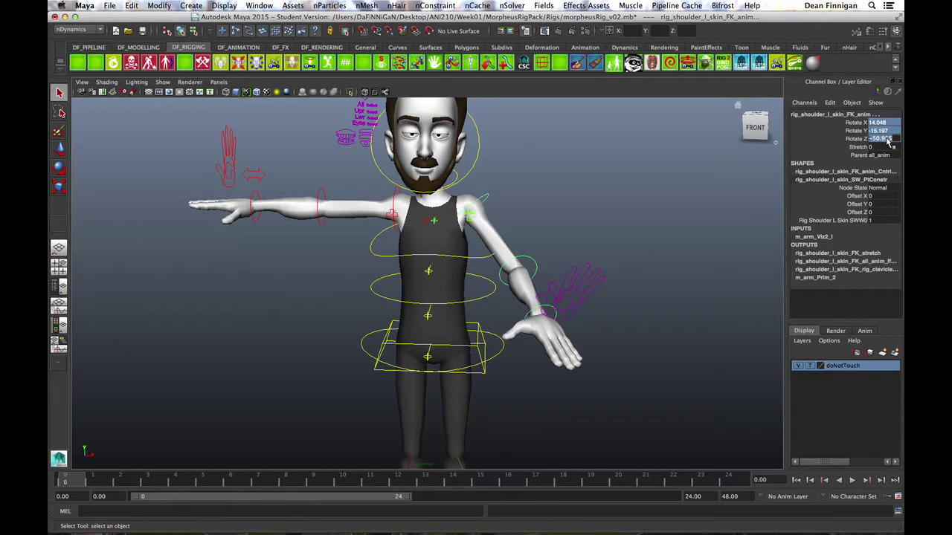
pyautogui.write('0')
pyautogui.press('Return')
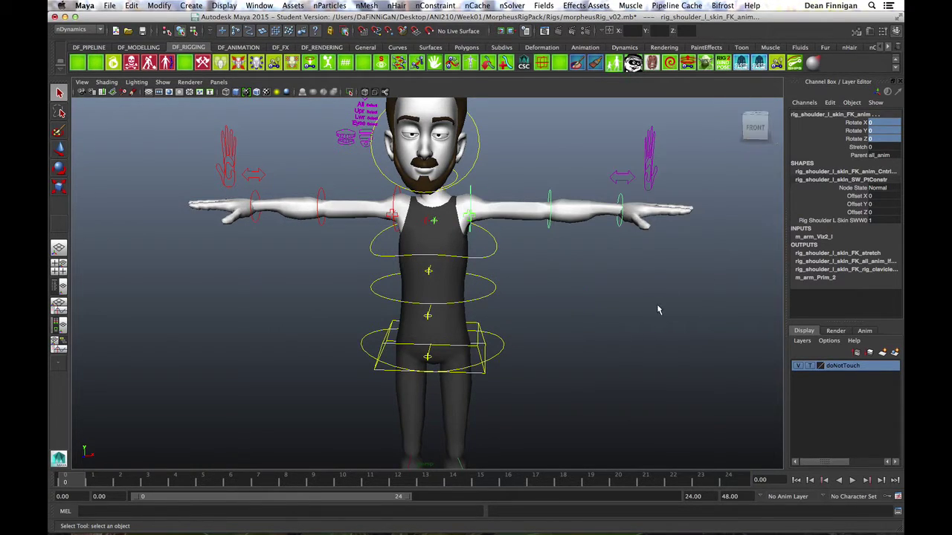
pyautogui.click(636, 271)
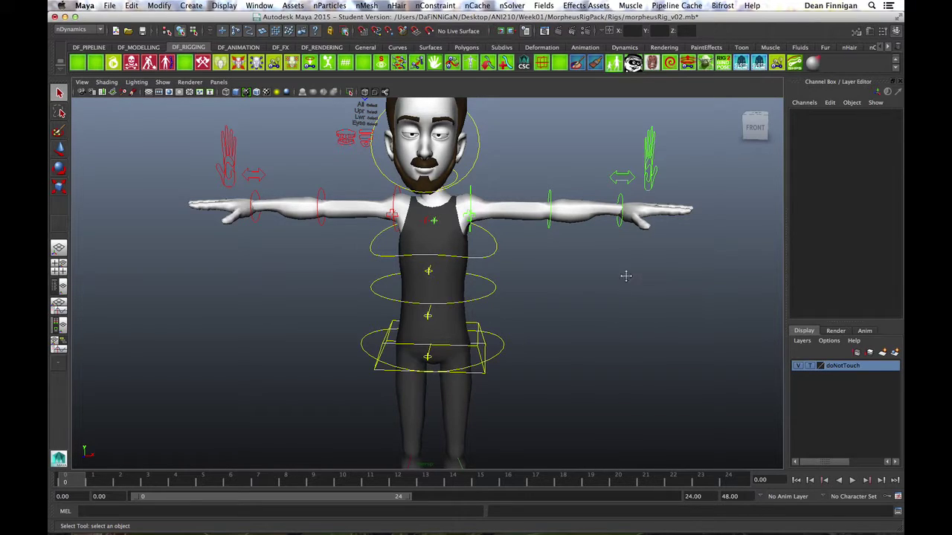
# Switch the left arm from FK to IK by setting the IKFK attribute of its wrist switch control to 1
pyautogui.keyDown('alt'); pyautogui.moveTo(625, 276); pyautogui.dragTo(604, 321, button='middle'); pyautogui.keyUp('alt')
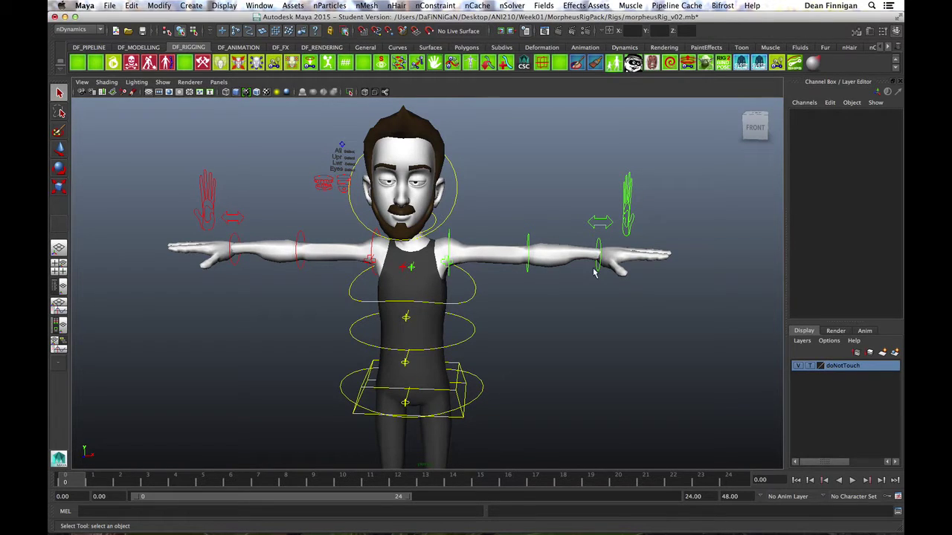
pyautogui.keyDown('alt'); pyautogui.moveTo(586, 298); pyautogui.dragTo(595, 309, button='middle'); pyautogui.keyUp('alt')
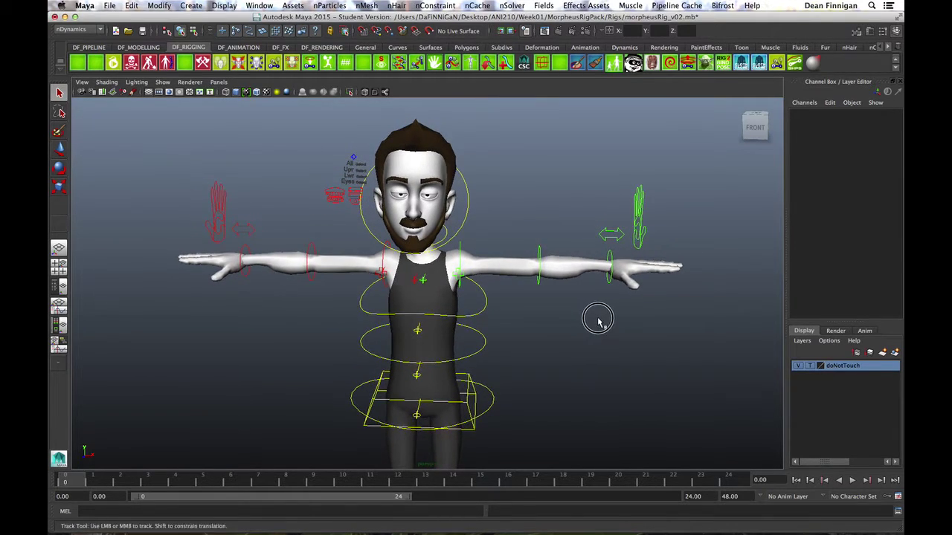
pyautogui.keyDown('alt'); pyautogui.moveTo(598, 316); pyautogui.dragTo(597, 316); pyautogui.keyUp('alt')
pyautogui.keyDown('alt'); pyautogui.moveTo(597, 318); pyautogui.dragTo(582, 325, button='right'); pyautogui.keyUp('alt')
pyautogui.keyDown('alt'); pyautogui.moveTo(585, 278); pyautogui.dragTo(576, 310, button='middle'); pyautogui.keyUp('alt')
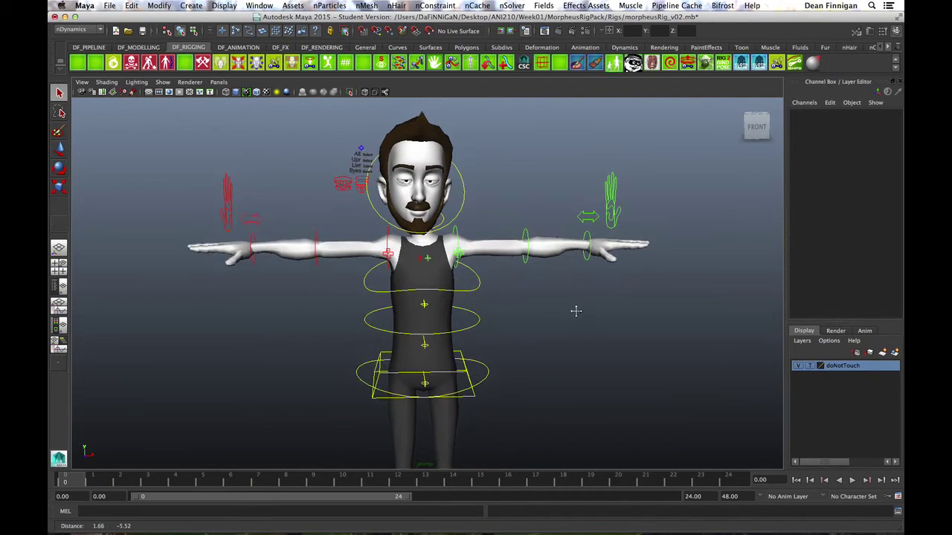
pyautogui.keyDown('alt'); pyautogui.moveTo(580, 315); pyautogui.dragTo(601, 317, button='right'); pyautogui.keyUp('alt')
pyautogui.keyDown('alt'); pyautogui.moveTo(600, 316); pyautogui.dragTo(624, 245); pyautogui.keyUp('alt')
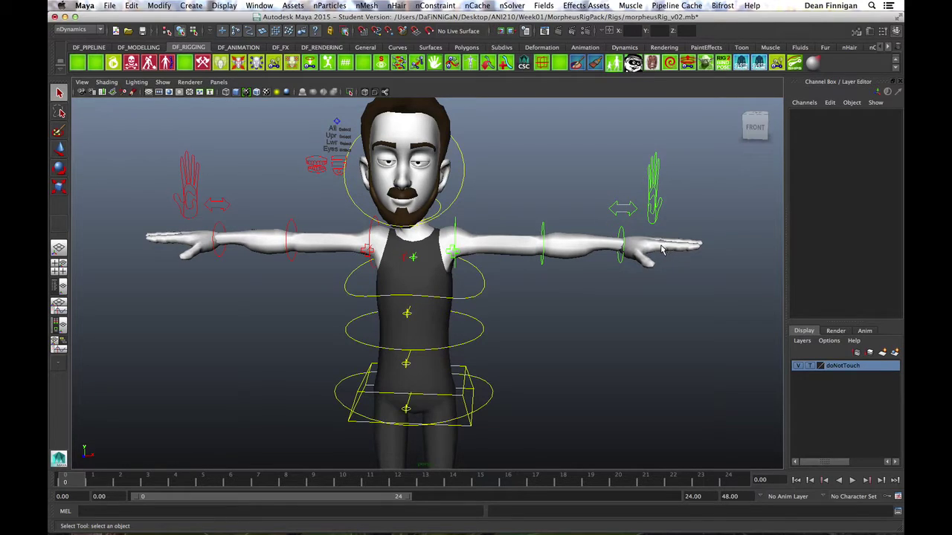
pyautogui.click(627, 214)
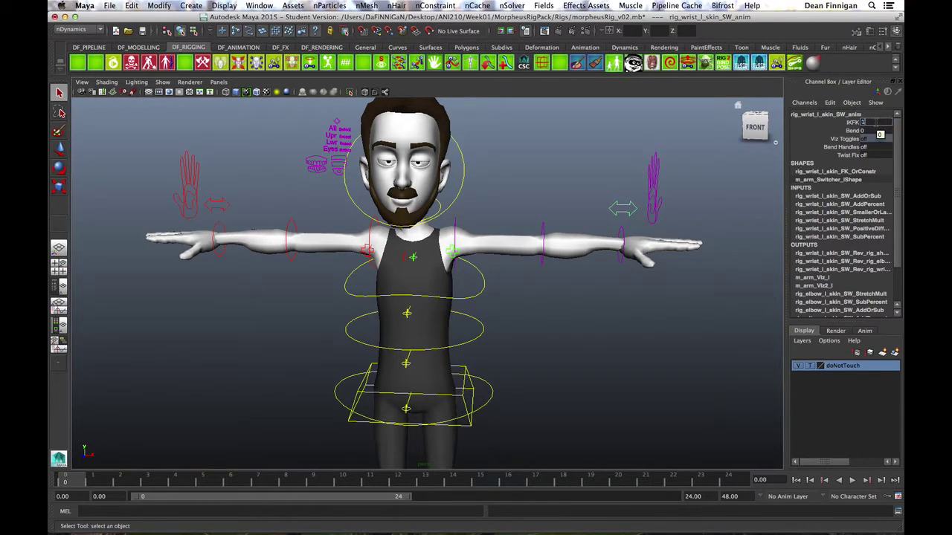
pyautogui.press('Return')
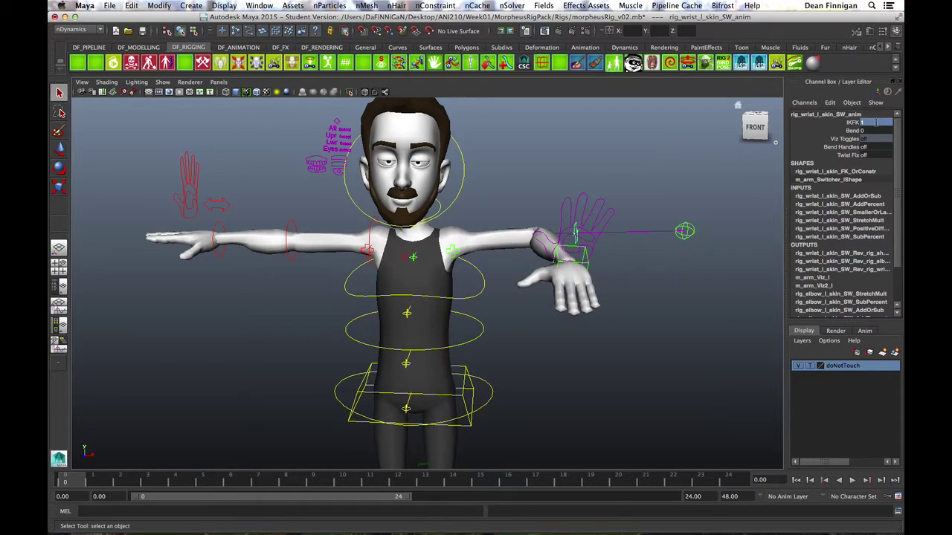
pyautogui.click(658, 274)
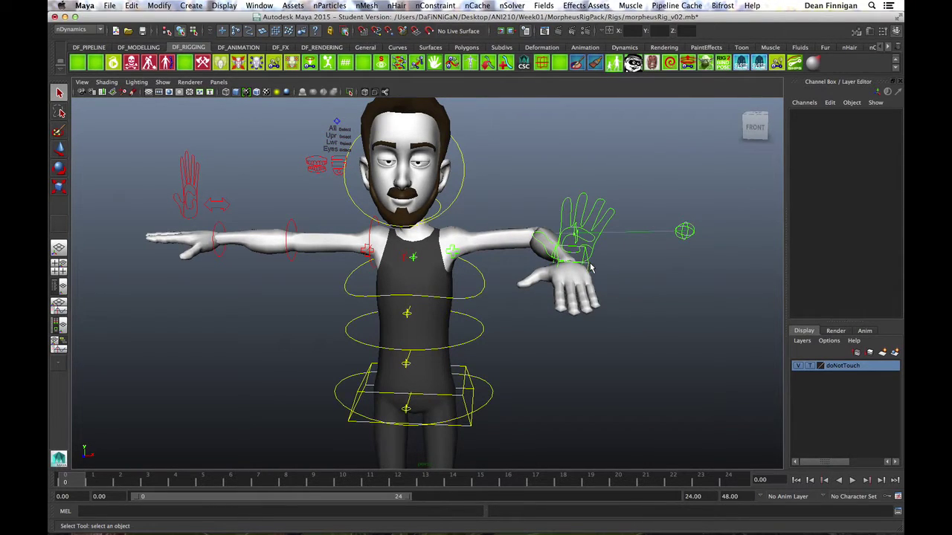
# Move the left arm's pole vector control to about X -8.8, Y 6.1 and Z -36.5 to redirect the elbow
pyautogui.keyDown('alt'); pyautogui.moveTo(618, 307); pyautogui.dragTo(629, 304); pyautogui.keyUp('alt')
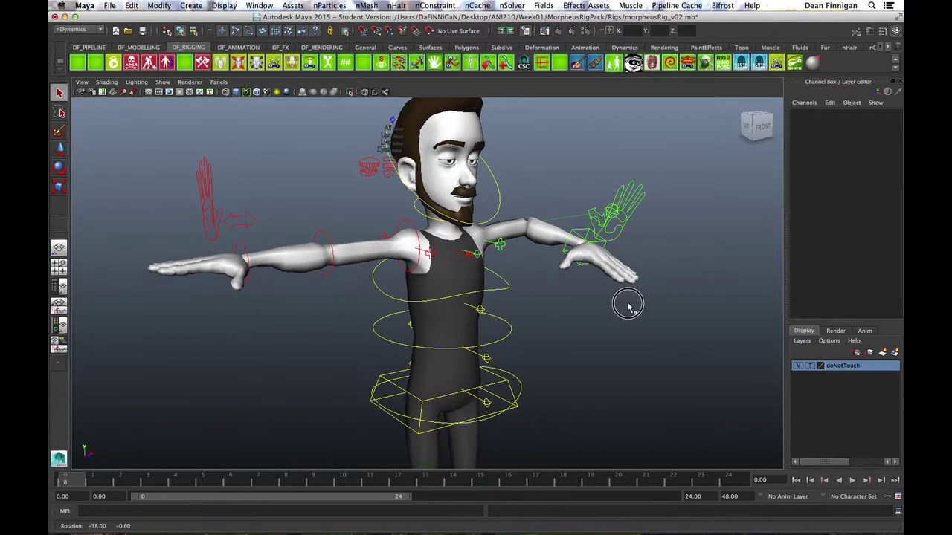
pyautogui.click(584, 238)
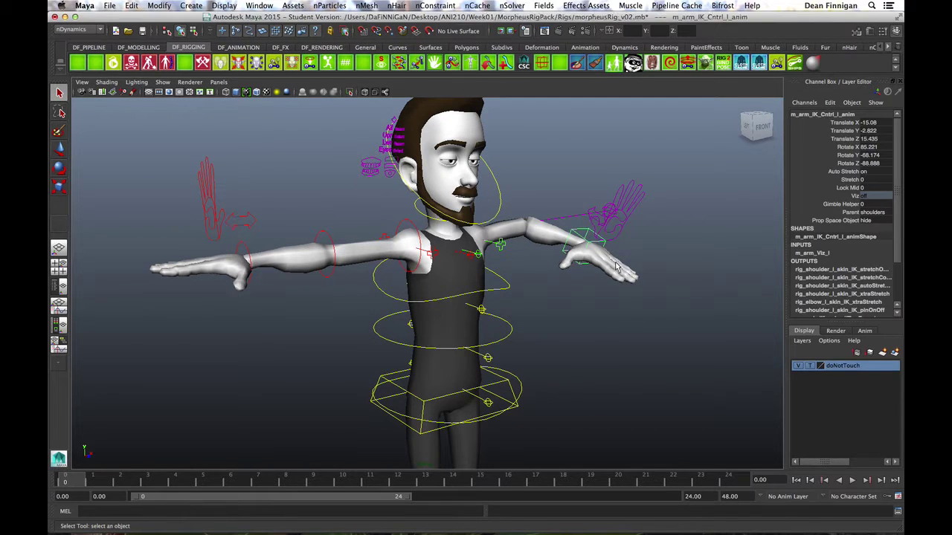
pyautogui.keyDown('alt'); pyautogui.moveTo(643, 278); pyautogui.dragTo(561, 283); pyautogui.keyUp('alt')
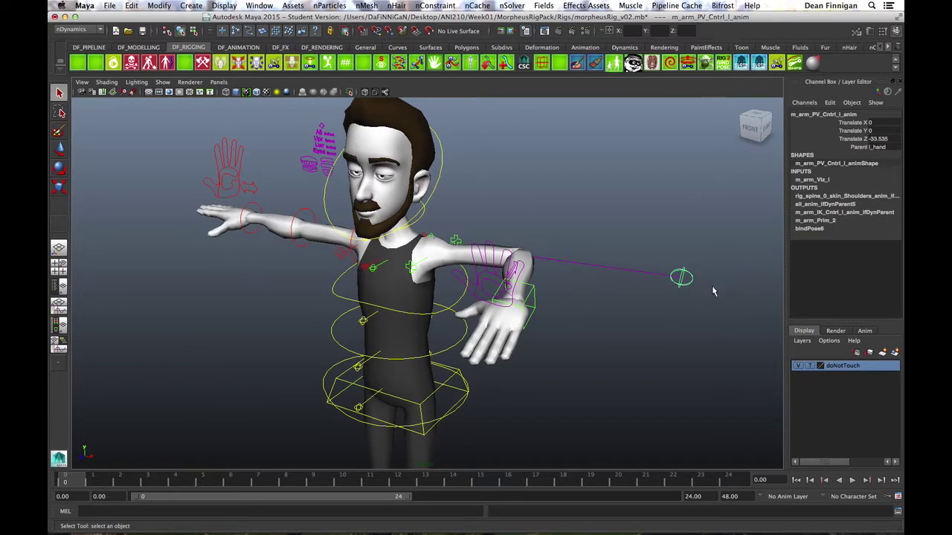
pyautogui.keyDown('alt'); pyautogui.moveTo(673, 290); pyautogui.dragTo(651, 295, button='right'); pyautogui.keyUp('alt')
pyautogui.press('w')
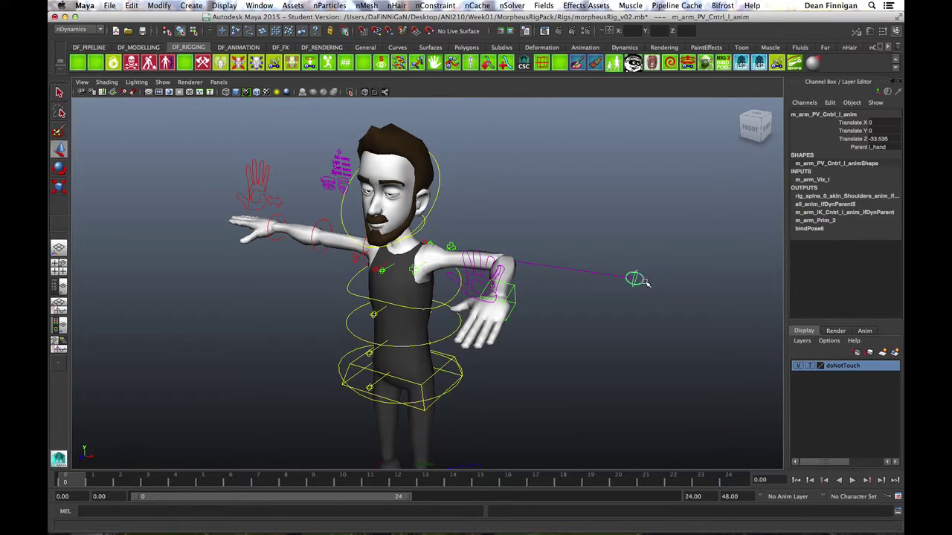
pyautogui.moveTo(635, 277); pyautogui.dragTo(655, 248)
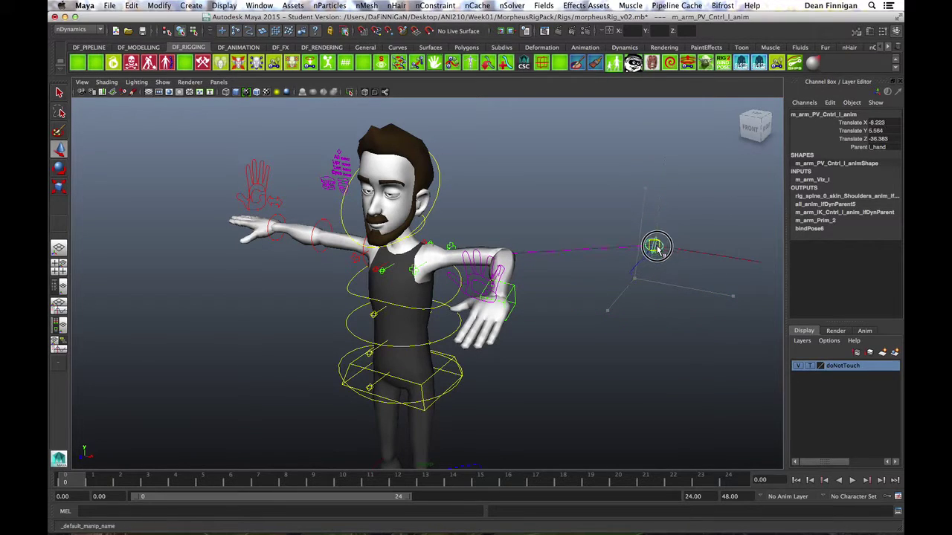
# Lower the left hand by moving its IK arm control to about X -20.7, Y -17.7 and Z 14.3
pyautogui.keyDown('alt'); pyautogui.moveTo(558, 319); pyautogui.dragTo(587, 308); pyautogui.keyUp('alt')
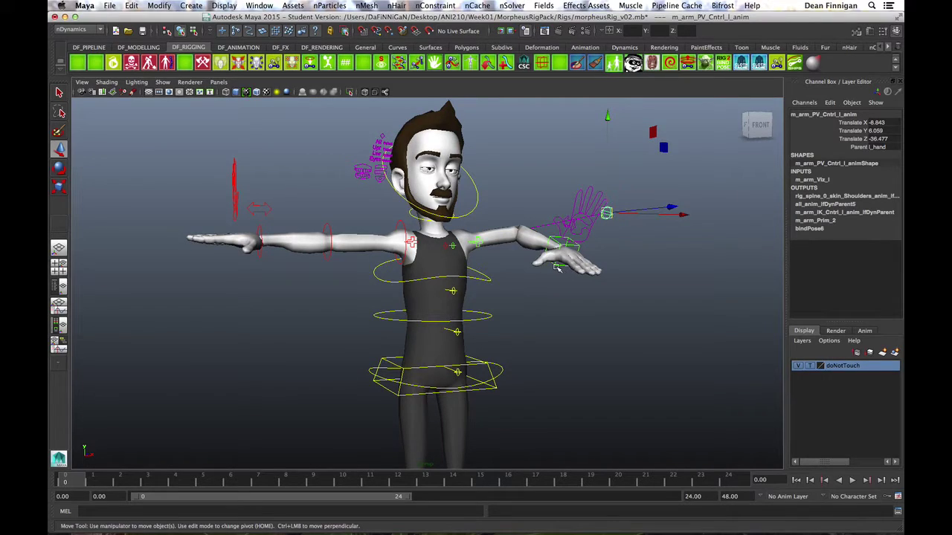
pyautogui.click(559, 269)
pyautogui.moveTo(563, 253); pyautogui.dragTo(550, 299)
# Rotate the left hand's IK arm control to about X 93.8, Y -60.2 and Z -118.7 degrees and deselect it
pyautogui.press('e')
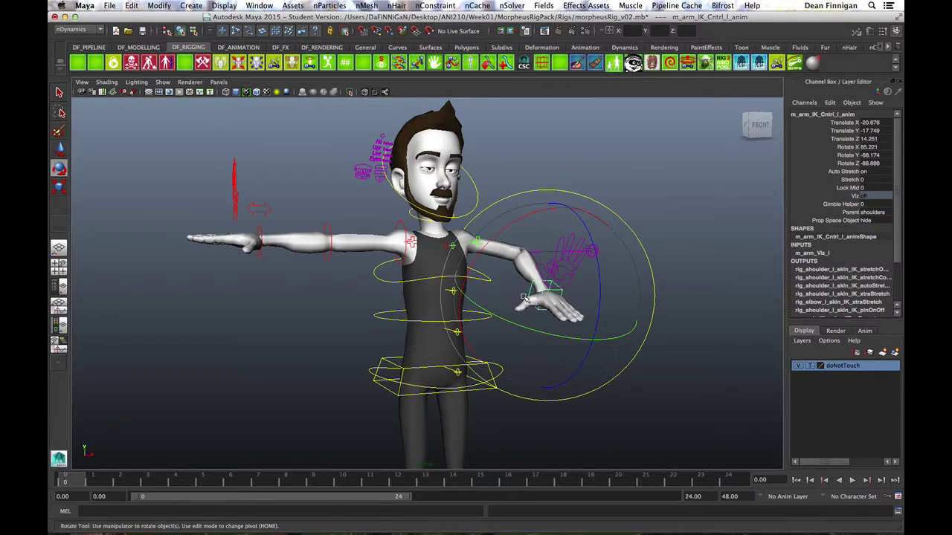
pyautogui.moveTo(519, 261); pyautogui.dragTo(522, 251)
pyautogui.moveTo(614, 274); pyautogui.dragTo(609, 323)
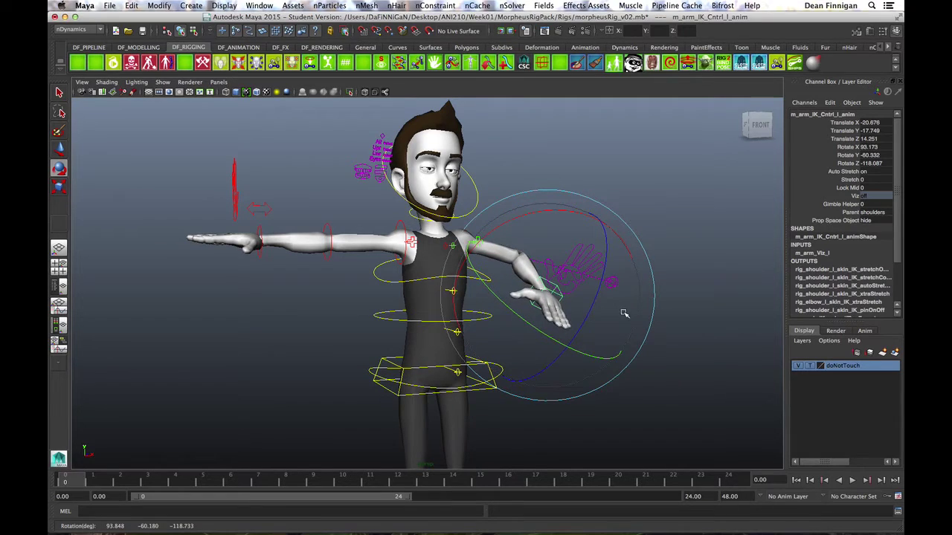
pyautogui.keyDown('alt'); pyautogui.moveTo(625, 311); pyautogui.dragTo(638, 276, button='middle'); pyautogui.keyUp('alt')
pyautogui.keyDown('alt'); pyautogui.moveTo(638, 276); pyautogui.dragTo(605, 291); pyautogui.keyUp('alt')
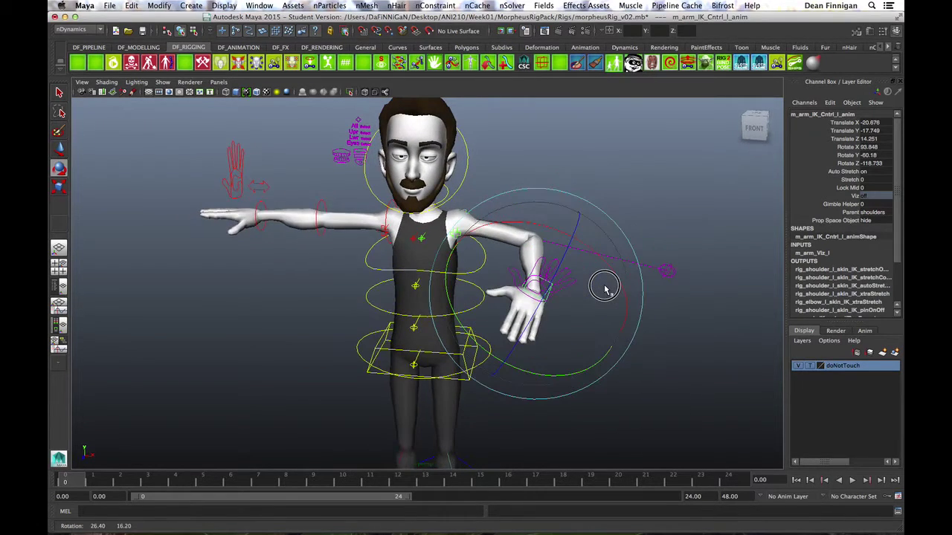
pyautogui.click(696, 299)
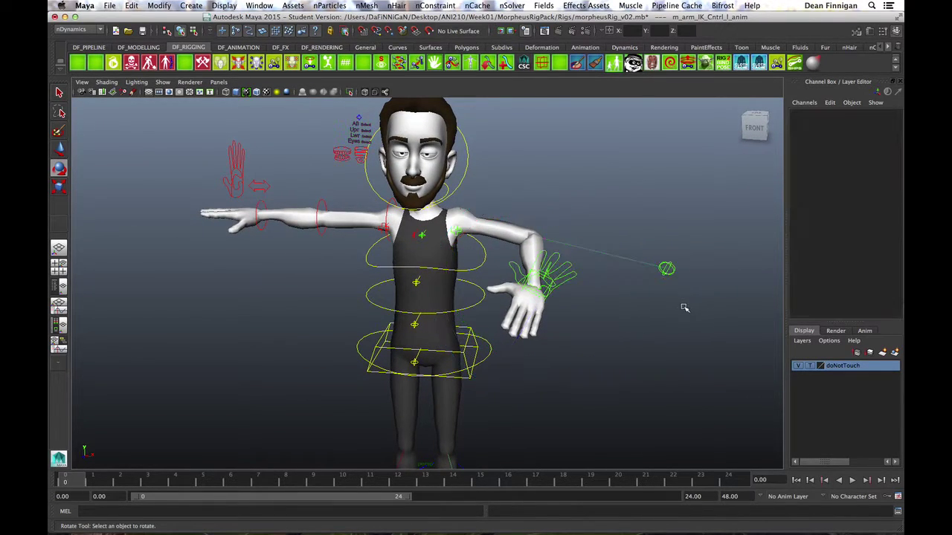
# Examine the posed left IK arm, its hand control and pole vector from several angles and distances
pyautogui.keyDown('alt'); pyautogui.moveTo(661, 305); pyautogui.dragTo(625, 303, button='right'); pyautogui.keyUp('alt')
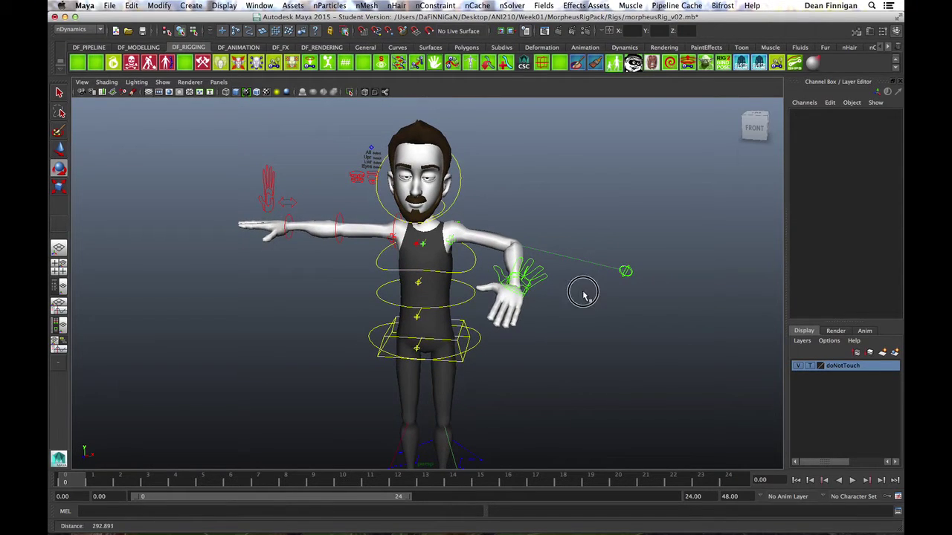
pyautogui.moveTo(597, 290)
pyautogui.keyDown('alt'); pyautogui.mouseDown()
pyautogui.moveTo(610, 282)
pyautogui.moveTo(623, 302)
pyautogui.moveTo(600, 303)
pyautogui.mouseUp(); pyautogui.keyUp('alt')
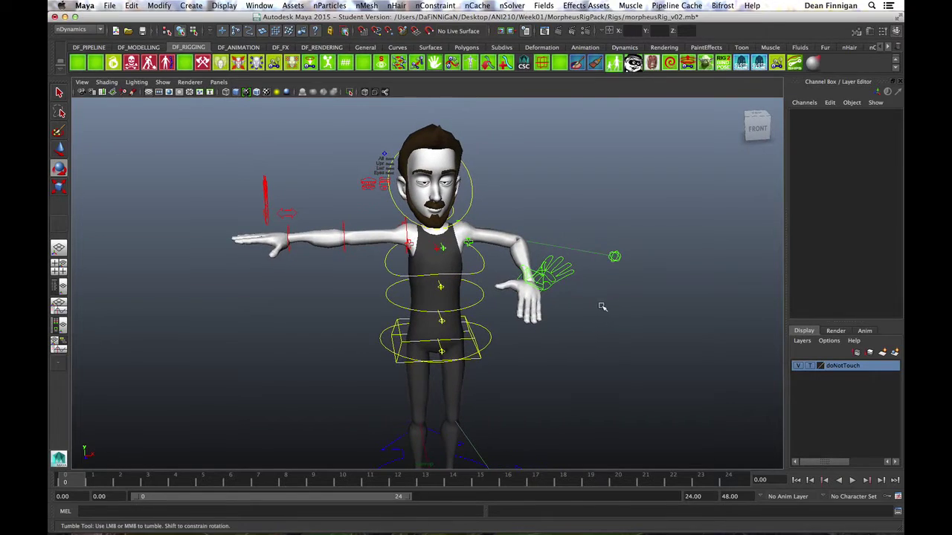
pyautogui.keyDown('alt'); pyautogui.moveTo(601, 303); pyautogui.dragTo(554, 299, button='middle'); pyautogui.keyUp('alt')
pyautogui.keyDown('alt'); pyautogui.moveTo(554, 299); pyautogui.dragTo(565, 309, button='right'); pyautogui.keyUp('alt')
pyautogui.keyDown('alt'); pyautogui.moveTo(565, 309); pyautogui.dragTo(559, 266); pyautogui.keyUp('alt')
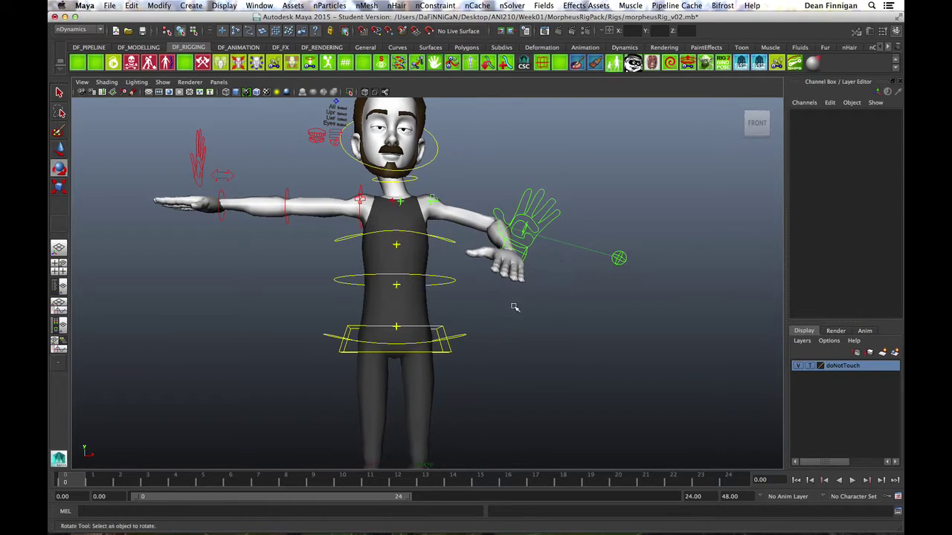
pyautogui.moveTo(546, 309)
pyautogui.keyDown('alt'); pyautogui.mouseDown(button='right')
pyautogui.moveTo(563, 287)
pyautogui.moveTo(550, 306)
pyautogui.mouseUp(button='right'); pyautogui.keyUp('alt')
pyautogui.keyDown('alt'); pyautogui.moveTo(550, 306); pyautogui.dragTo(525, 325); pyautogui.keyUp('alt')
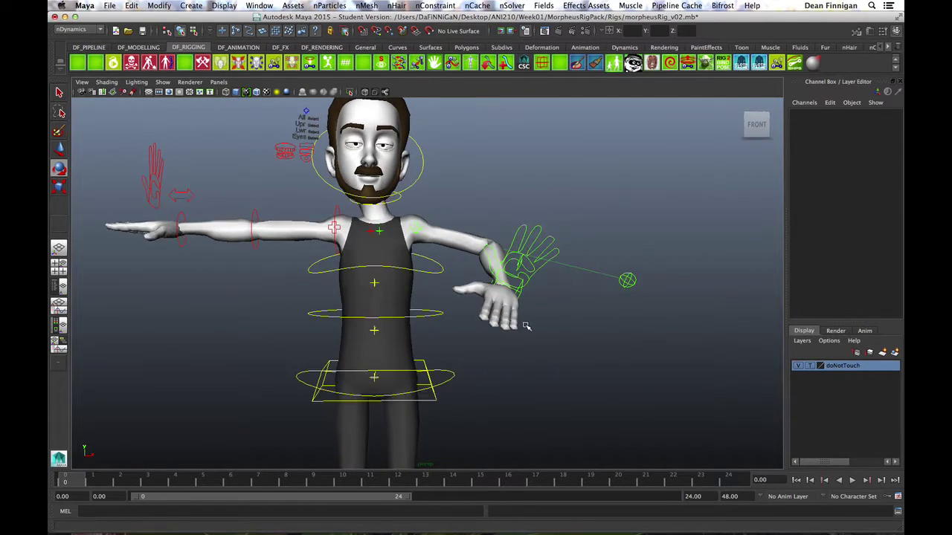
pyautogui.keyDown('alt'); pyautogui.moveTo(545, 327); pyautogui.dragTo(526, 317, button='right'); pyautogui.keyUp('alt')
pyautogui.press('e')
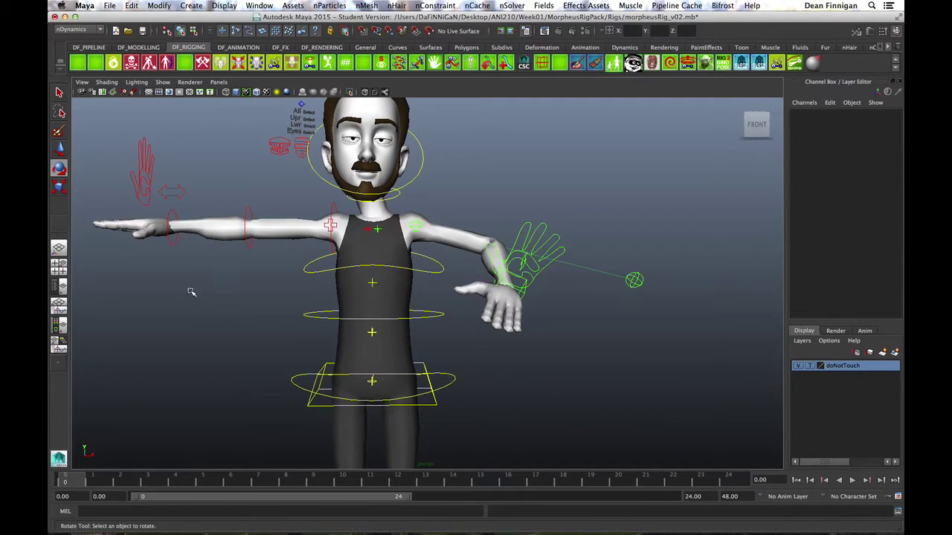
# Examine the right hand's pinky, ring, middle and index finger controls and the attributes each one offers
pyautogui.keyDown('alt'); pyautogui.moveTo(187, 297); pyautogui.dragTo(270, 323, button='middle'); pyautogui.keyUp('alt')
pyautogui.moveTo(301, 334)
pyautogui.keyDown('alt'); pyautogui.mouseDown()
pyautogui.moveTo(334, 339)
pyautogui.moveTo(340, 330)
pyautogui.moveTo(300, 338)
pyautogui.moveTo(291, 355)
pyautogui.moveTo(300, 335)
pyautogui.moveTo(313, 334)
pyautogui.mouseUp(); pyautogui.keyUp('alt')
pyautogui.keyDown('alt'); pyautogui.moveTo(324, 341); pyautogui.dragTo(330, 342, button='right'); pyautogui.keyUp('alt')
pyautogui.keyDown('alt'); pyautogui.moveTo(264, 344); pyautogui.dragTo(279, 355, button='middle'); pyautogui.keyUp('alt')
pyautogui.keyDown('alt'); pyautogui.moveTo(285, 362); pyautogui.dragTo(310, 362); pyautogui.keyUp('alt')
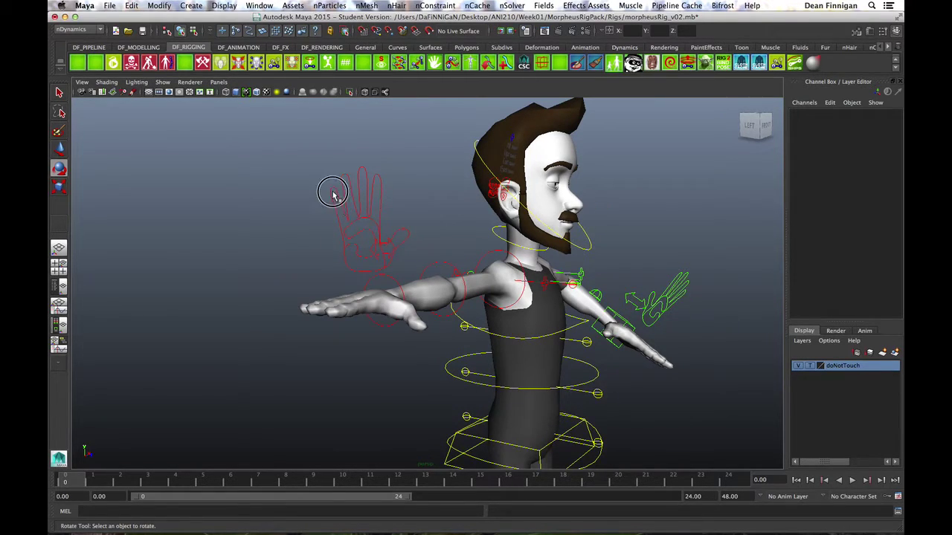
pyautogui.click(336, 192)
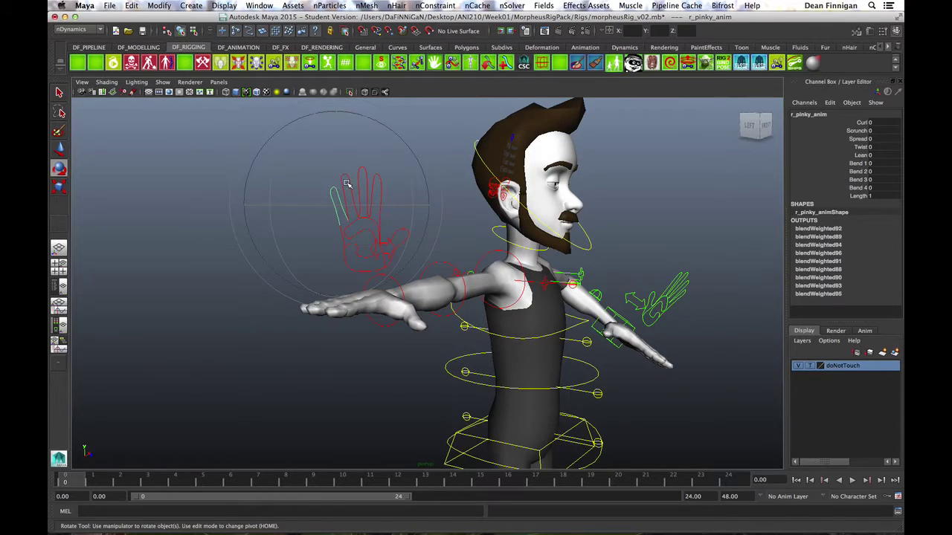
pyautogui.press('q')
pyautogui.click(348, 177)
pyautogui.click(362, 167)
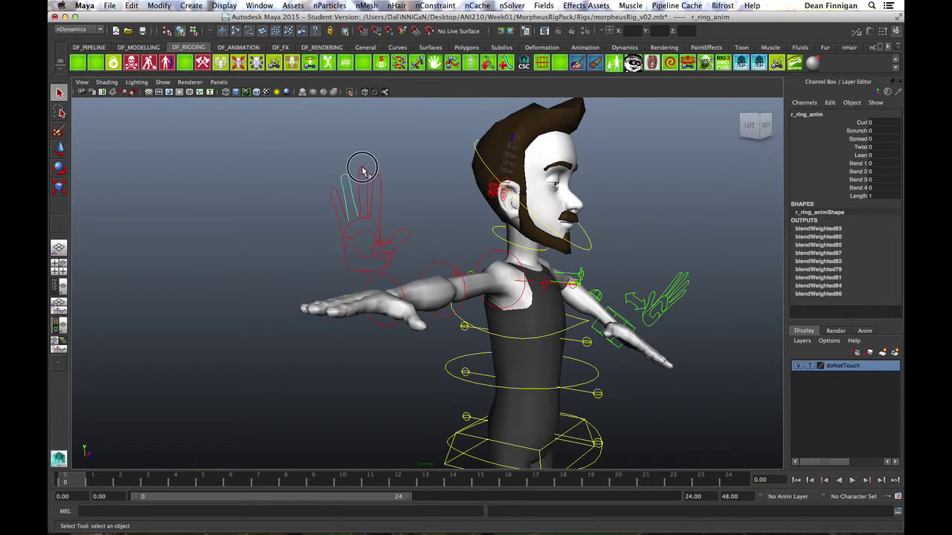
pyautogui.click(382, 180)
pyautogui.click(378, 184)
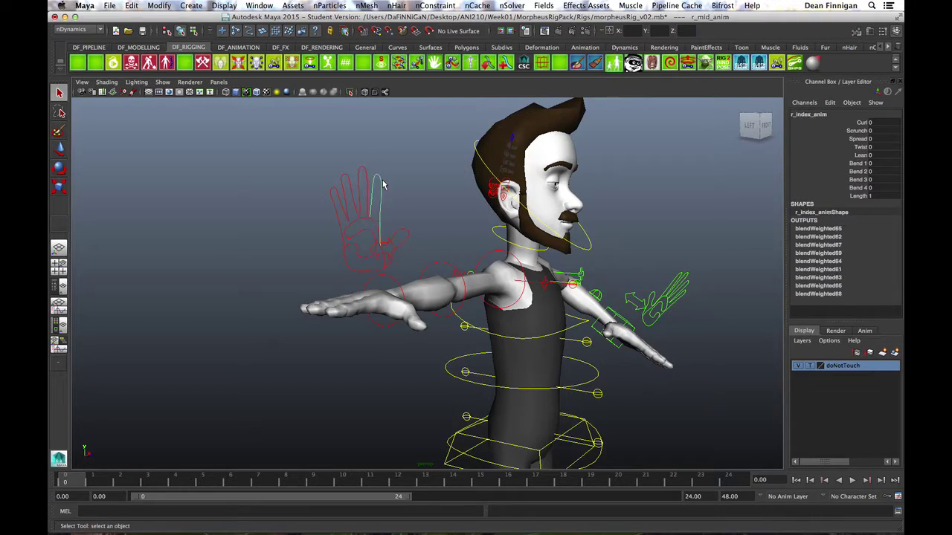
# Curl the right pinky to about 2.1 and reset its Curl to 0
pyautogui.click(334, 193)
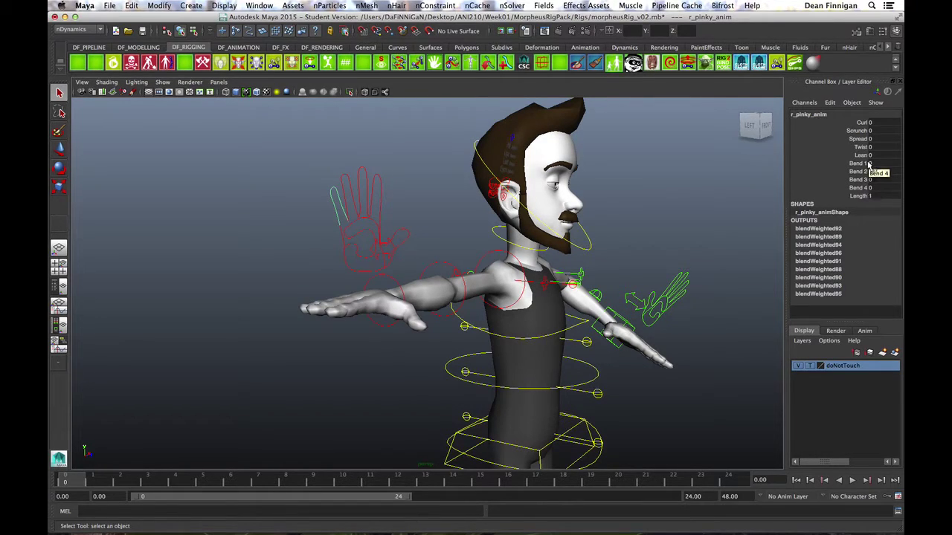
pyautogui.click(863, 123)
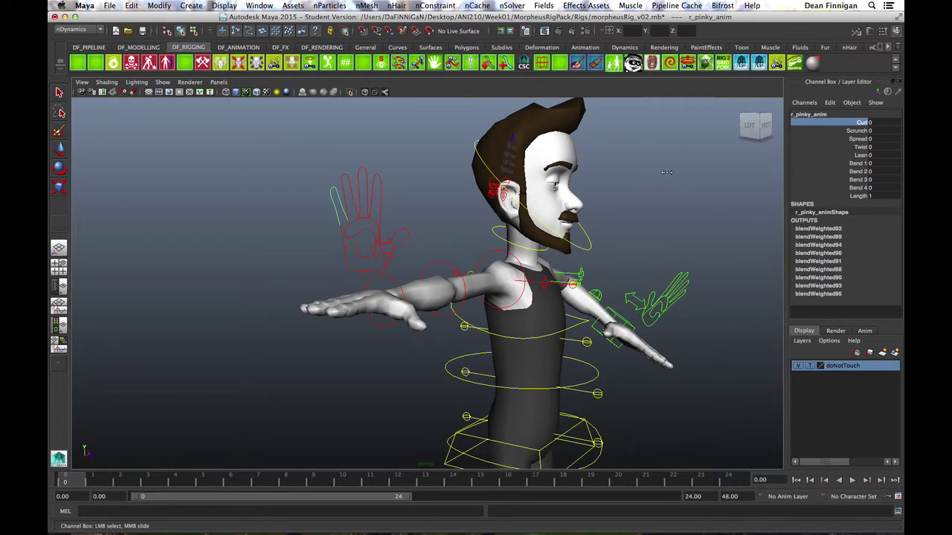
pyautogui.moveTo(671, 172)
pyautogui.mouseDown(button='middle')
pyautogui.moveTo(695, 179)
pyautogui.moveTo(669, 184)
pyautogui.moveTo(692, 181)
pyautogui.moveTo(677, 187)
pyautogui.mouseUp(button='middle')
pyautogui.doubleClick(884, 124)
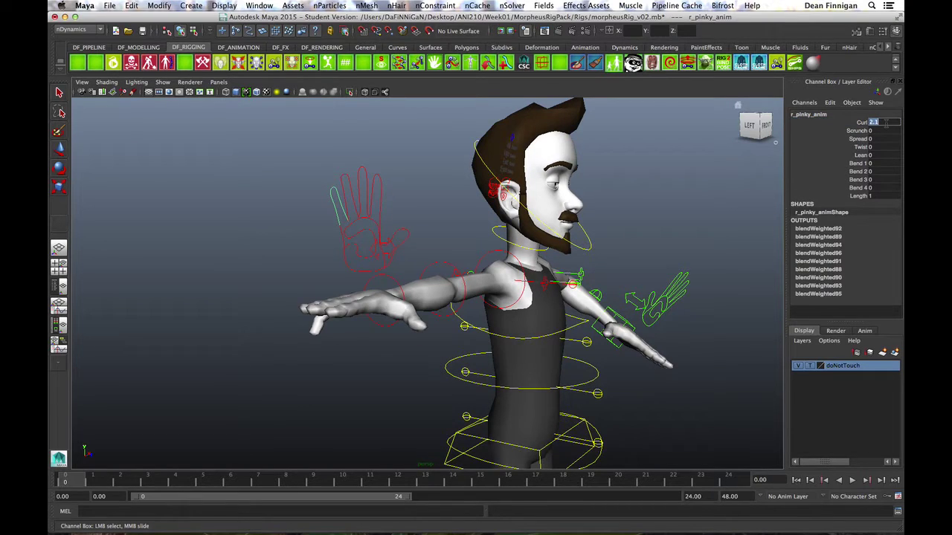
pyautogui.write('0')
pyautogui.press('Return')
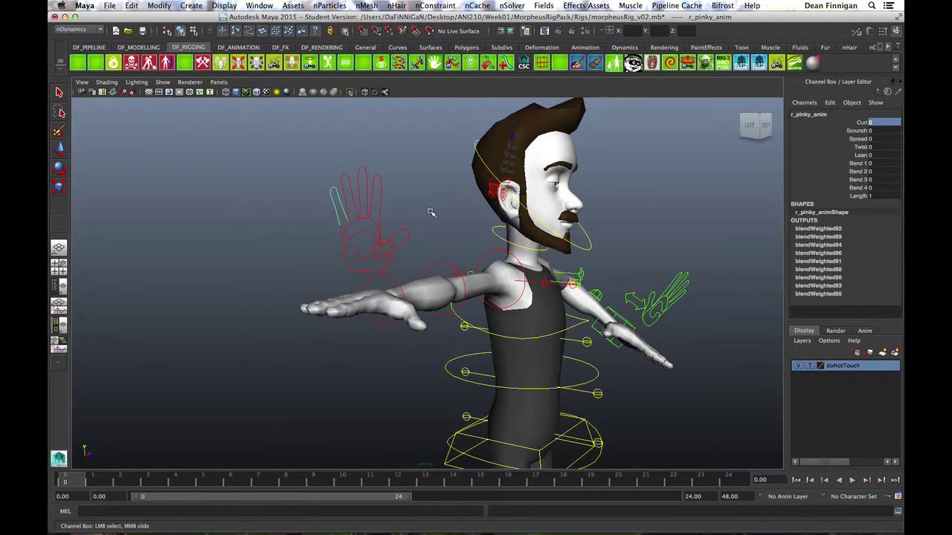
# Bend the right index finger's joints, with Bend 4 at about 21.4, Bend 3 at about 17 and a slight Bend 2
pyautogui.press('q')
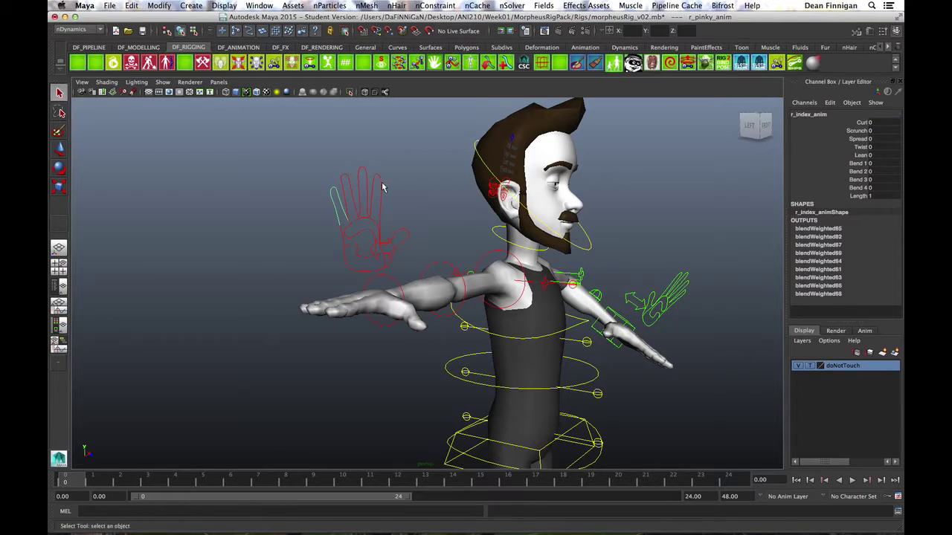
pyautogui.click(381, 186)
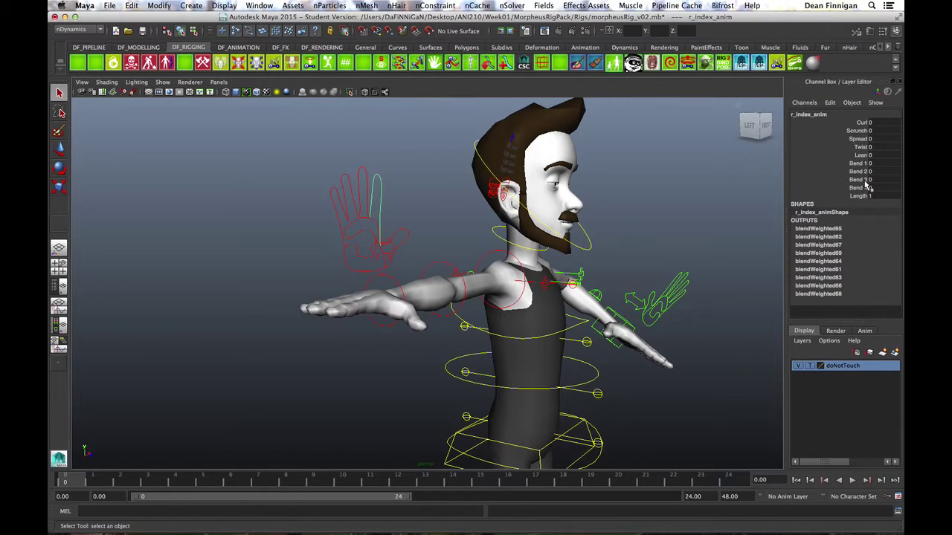
pyautogui.click(859, 188)
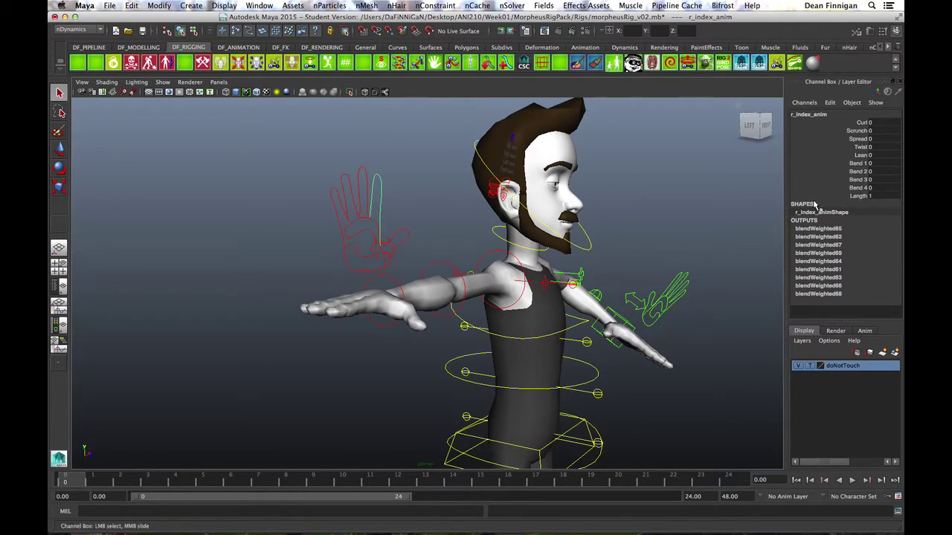
pyautogui.moveTo(673, 202); pyautogui.dragTo(762, 193, button='middle')
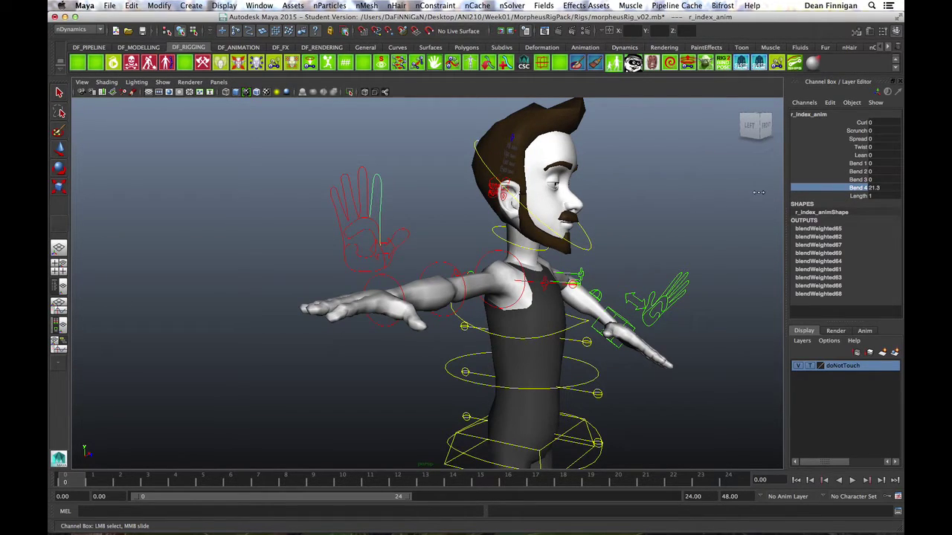
pyautogui.click(857, 179)
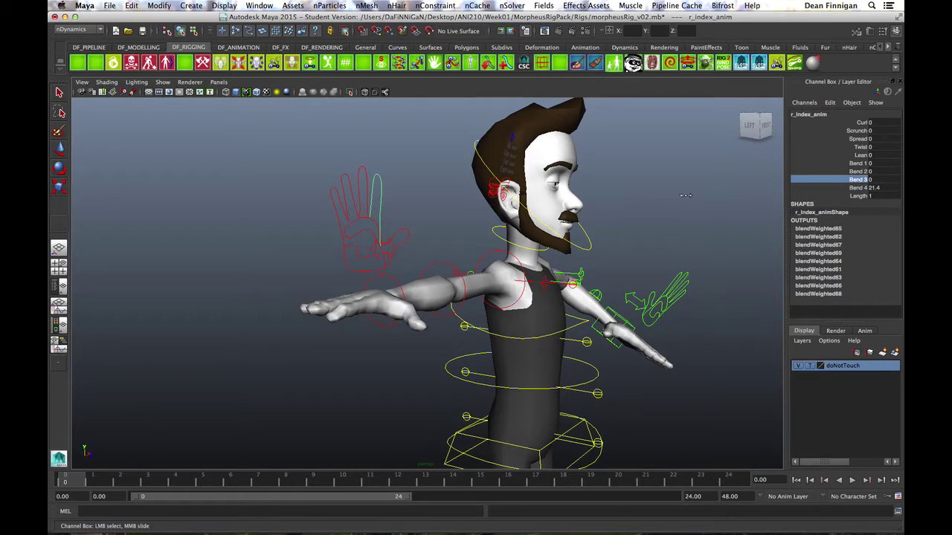
pyautogui.moveTo(685, 196)
pyautogui.mouseDown(button='middle')
pyautogui.moveTo(738, 192)
pyautogui.moveTo(681, 199)
pyautogui.mouseUp(button='middle')
pyautogui.click(860, 171)
# Reset the right index finger's Bend 2, Bend 3 and Bend 4 values to 0
pyautogui.click(880, 172)
pyautogui.moveTo(879, 172); pyautogui.dragTo(883, 189)
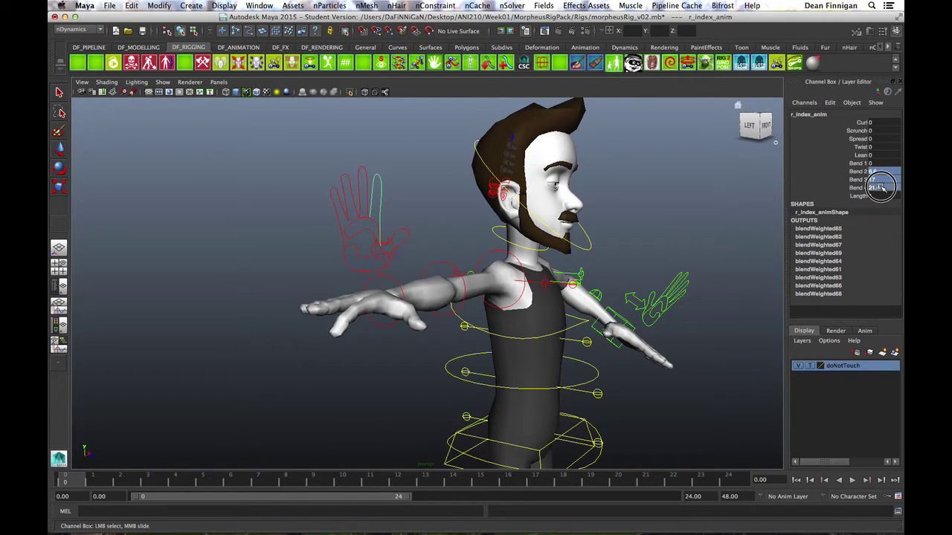
pyautogui.write('0')
pyautogui.press('Return')
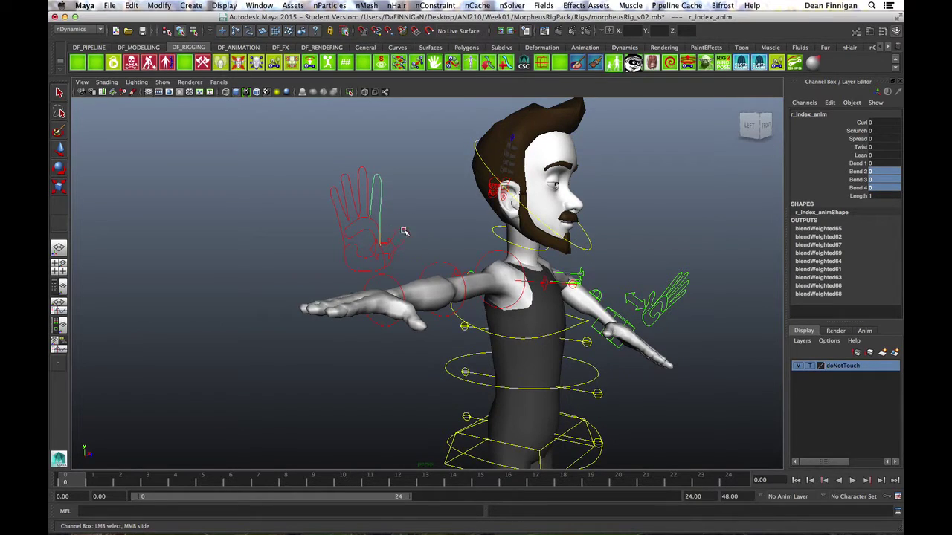
# Curl the right hand's pinky, ring, middle and index fingers together to a Curl of about 1
pyautogui.click(402, 234)
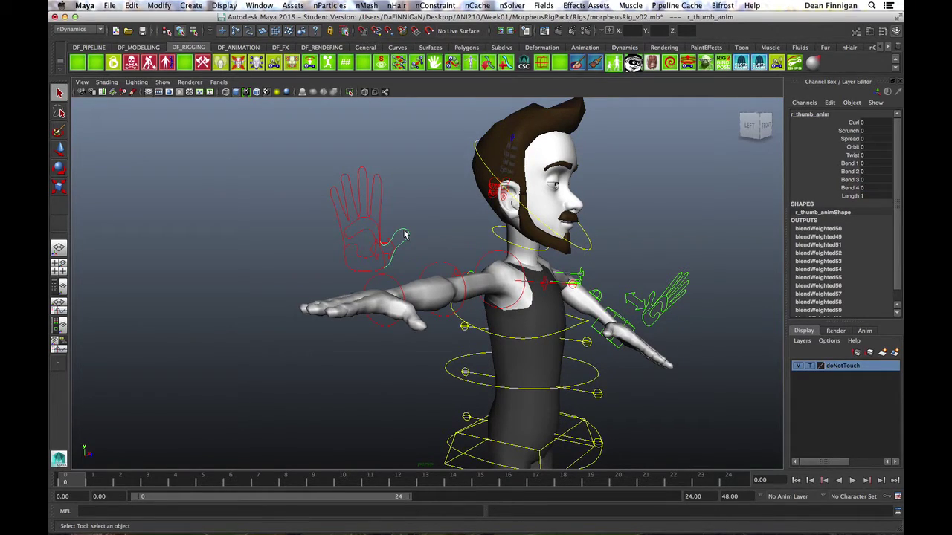
pyautogui.click(351, 187)
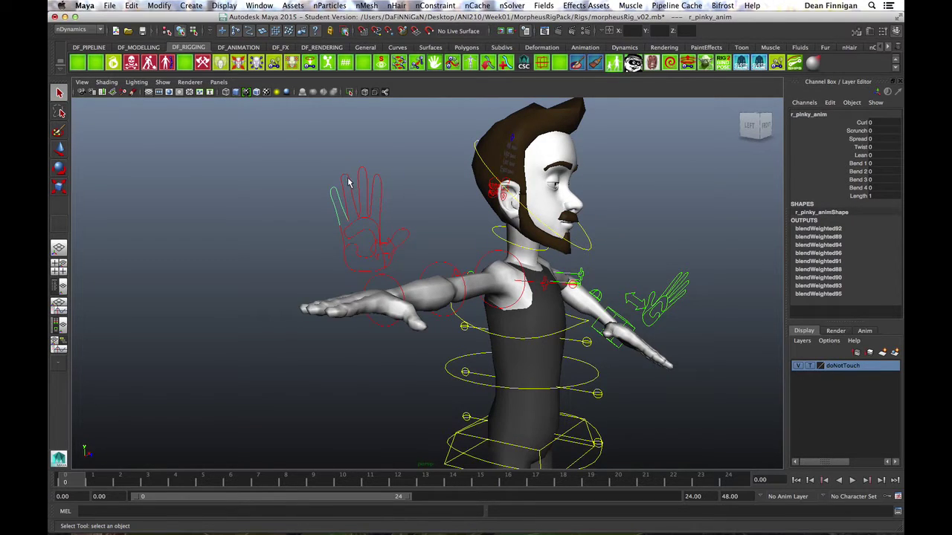
pyautogui.click(351, 180)
pyautogui.click(379, 181)
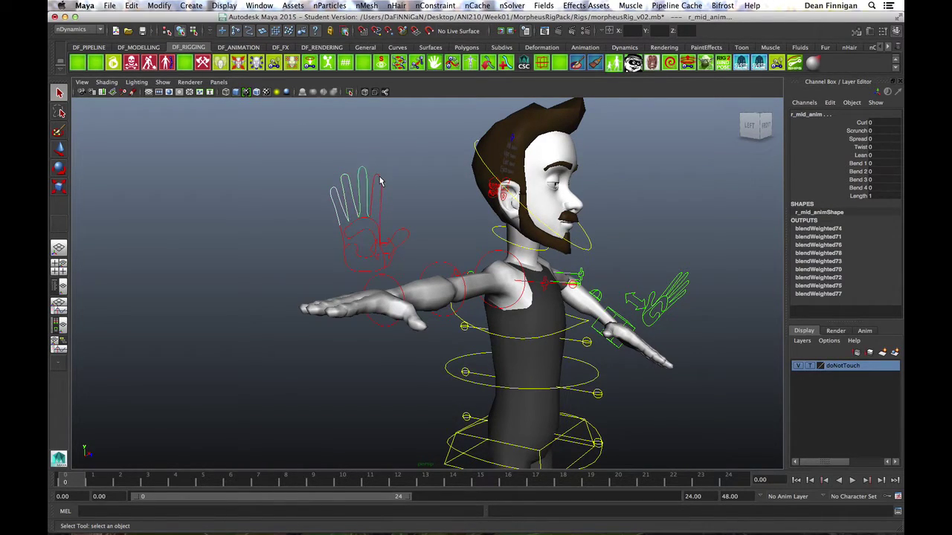
pyautogui.click(383, 181)
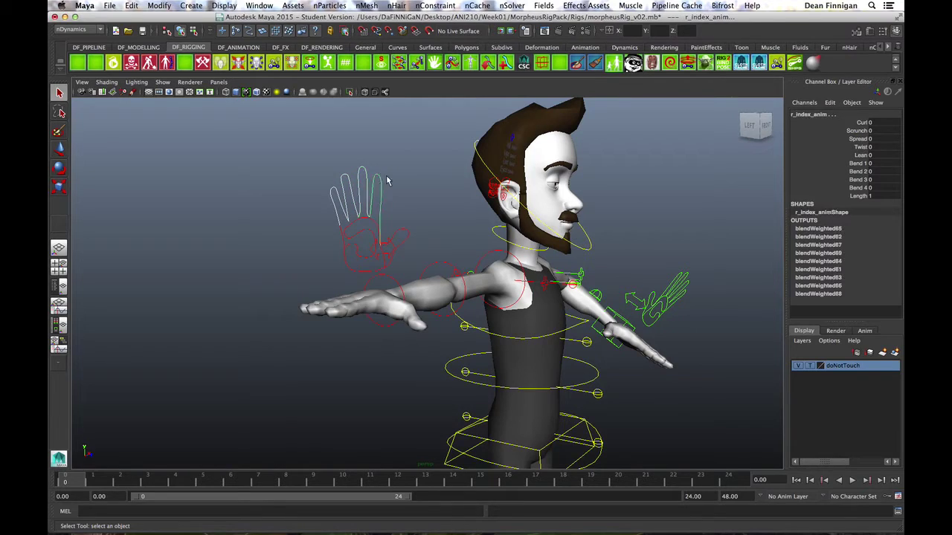
pyautogui.click(862, 124)
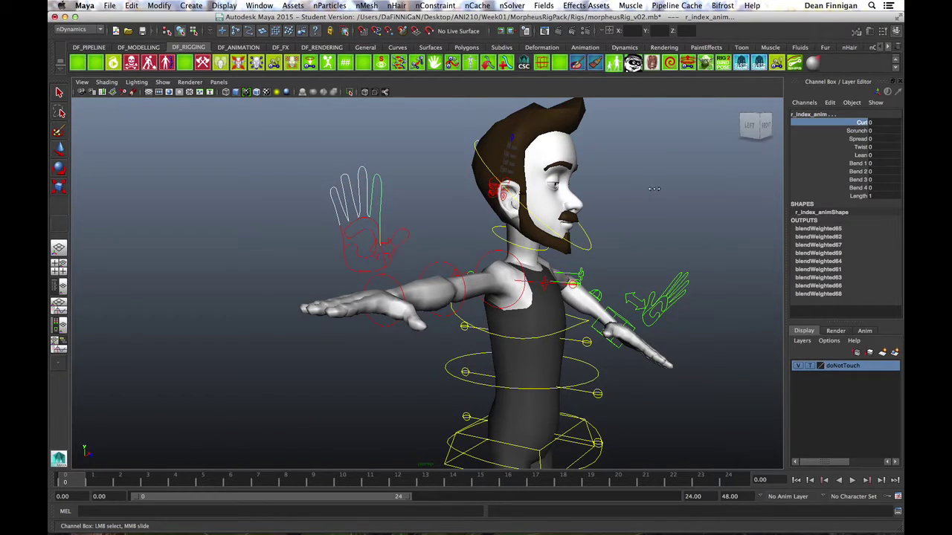
pyautogui.moveTo(648, 191)
pyautogui.mouseDown(button='middle')
pyautogui.moveTo(672, 187)
pyautogui.moveTo(653, 193)
pyautogui.mouseUp(button='middle')
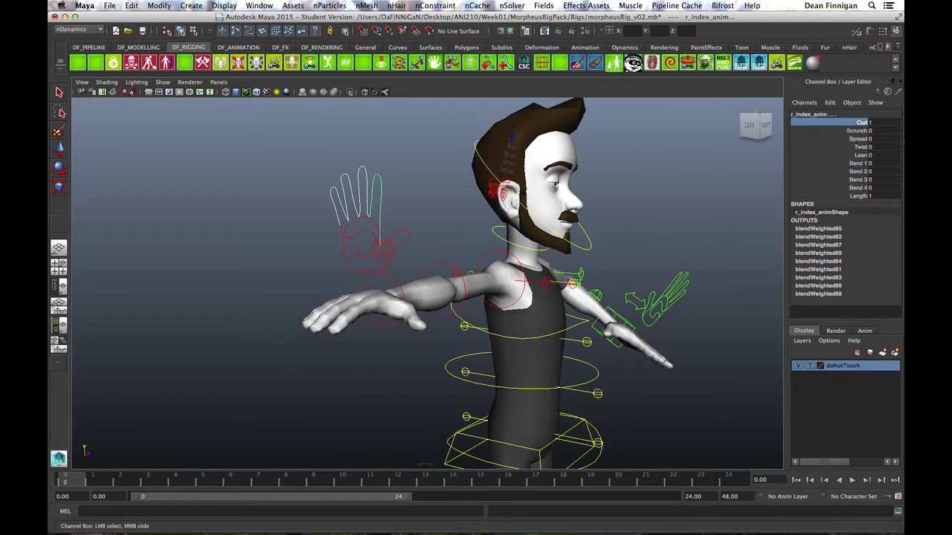
# Reset the shared Curl of the four selected right-hand fingers to 0
pyautogui.click(875, 123)
pyautogui.write('0')
pyautogui.press('Return')
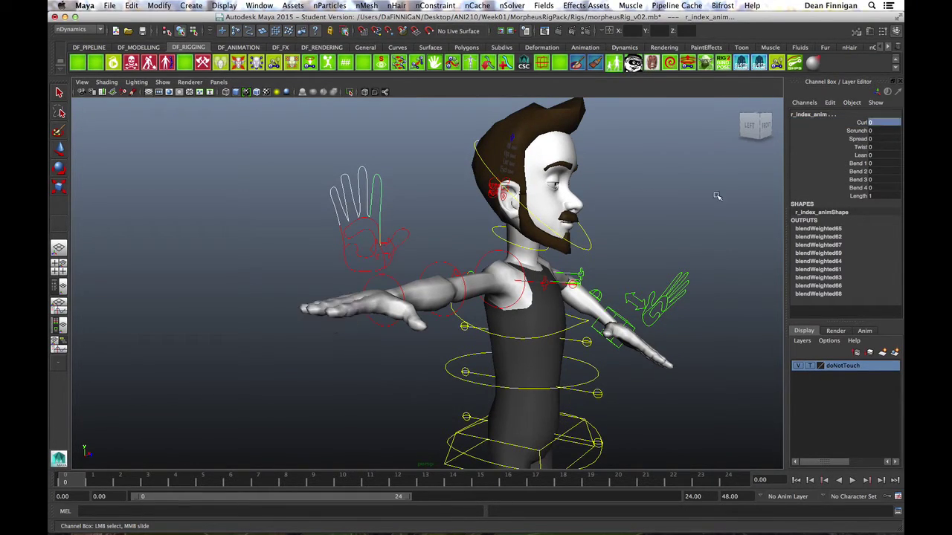
# Cup the right hand by setting Cup to about 4.1 on its overall fingers control
pyautogui.click(362, 256)
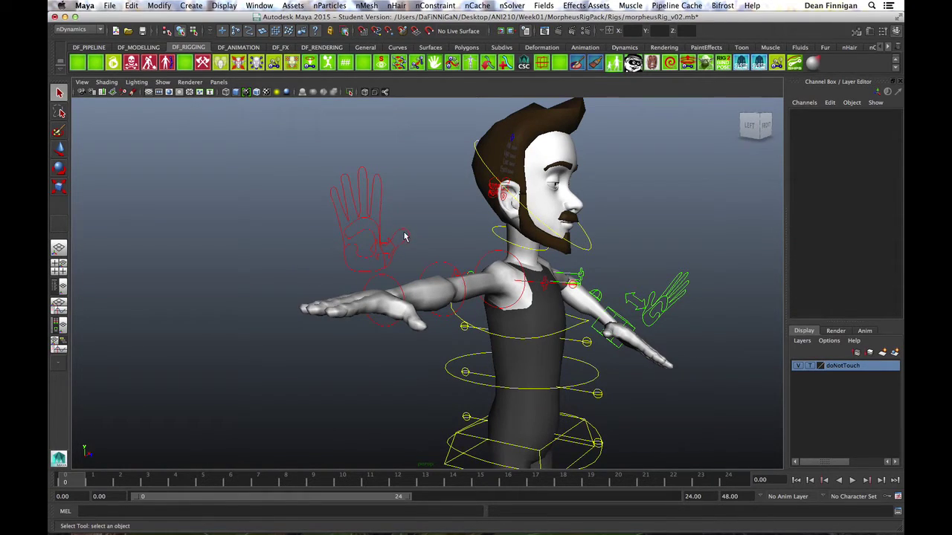
pyautogui.click(359, 257)
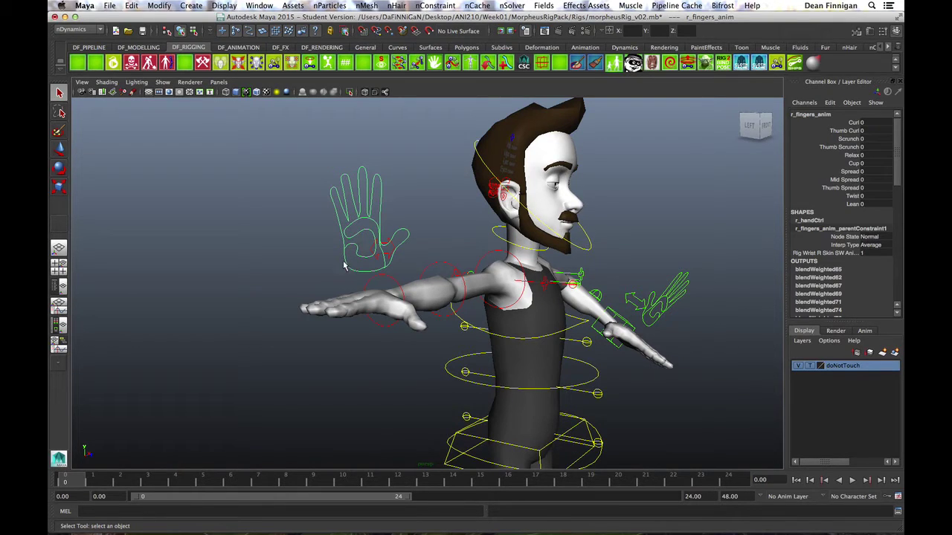
pyautogui.moveTo(191, 193)
pyautogui.keyDown('alt'); pyautogui.mouseDown()
pyautogui.moveTo(217, 213)
pyautogui.moveTo(199, 201)
pyautogui.mouseUp(); pyautogui.keyUp('alt')
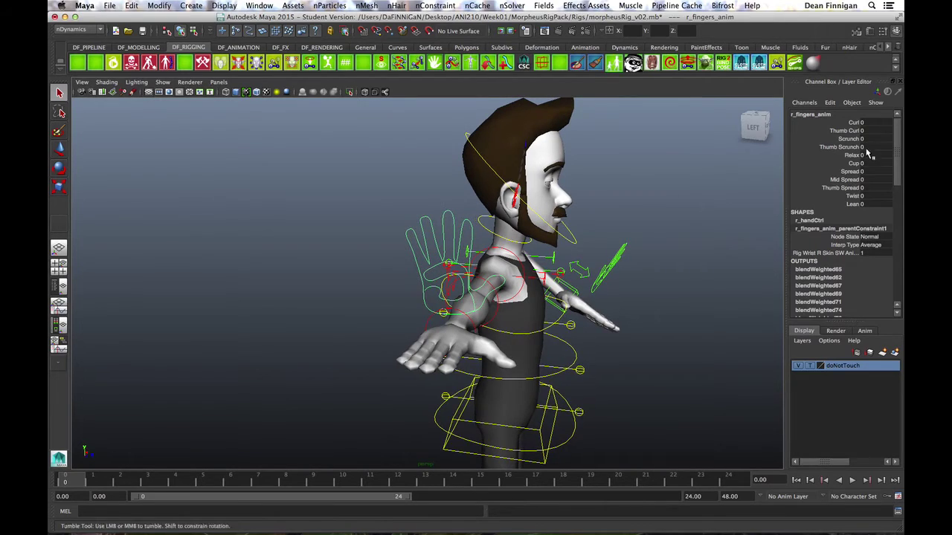
pyautogui.click(853, 164)
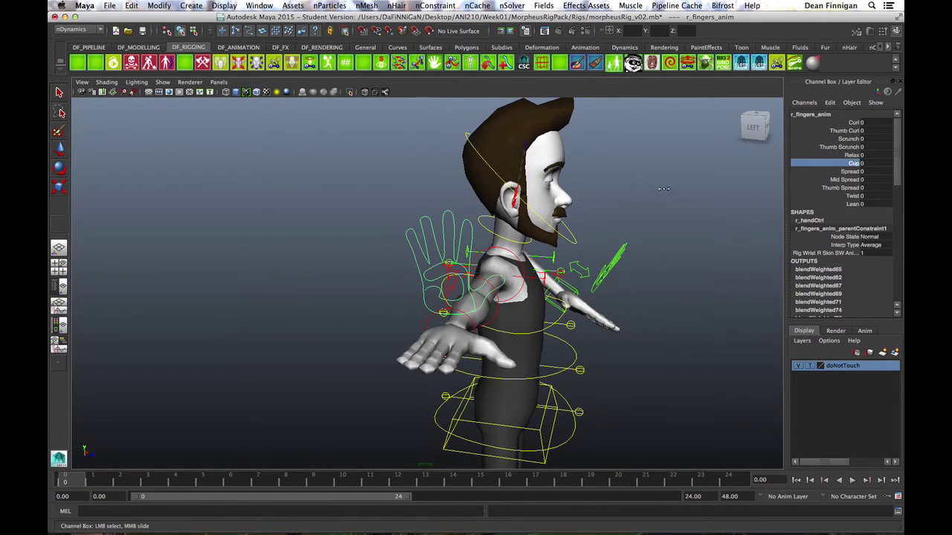
pyautogui.moveTo(663, 188); pyautogui.dragTo(678, 189, button='middle')
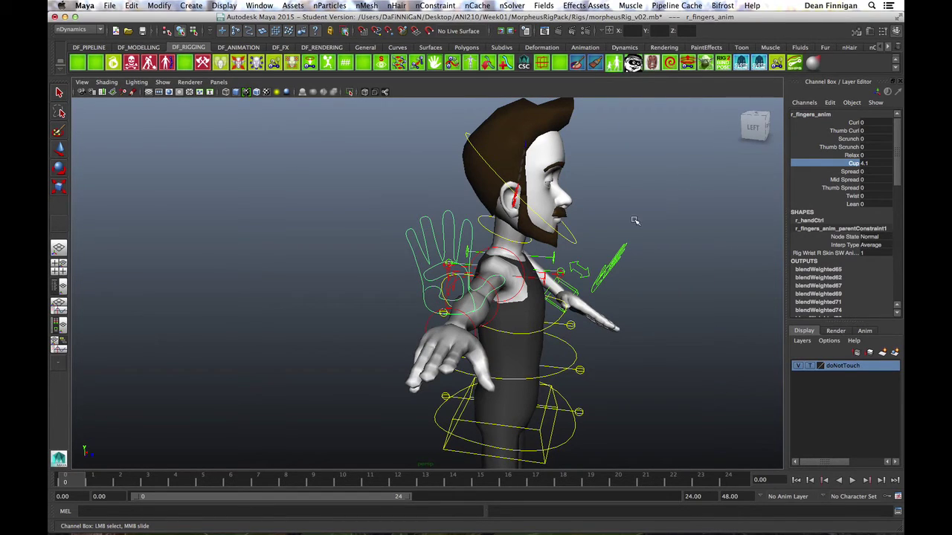
pyautogui.keyDown('alt'); pyautogui.moveTo(652, 216); pyautogui.dragTo(568, 216); pyautogui.keyUp('alt')
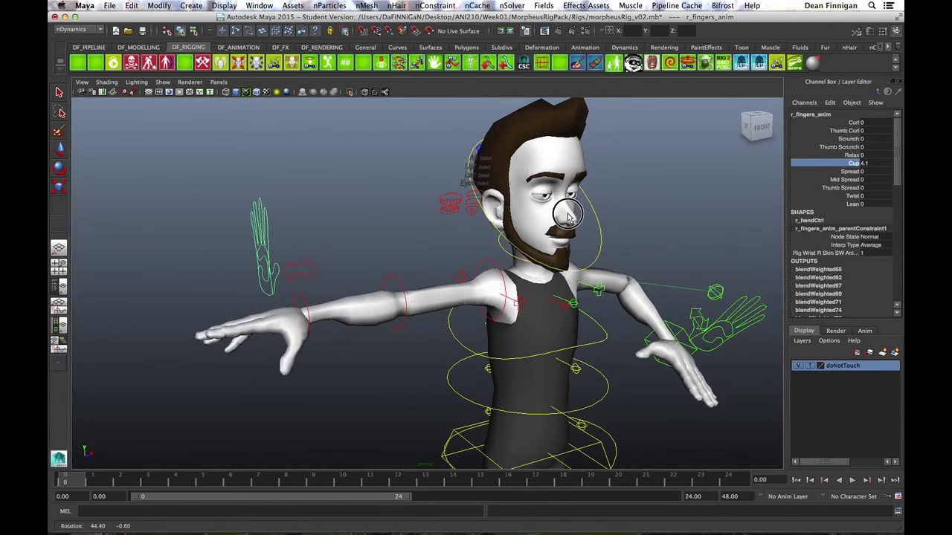